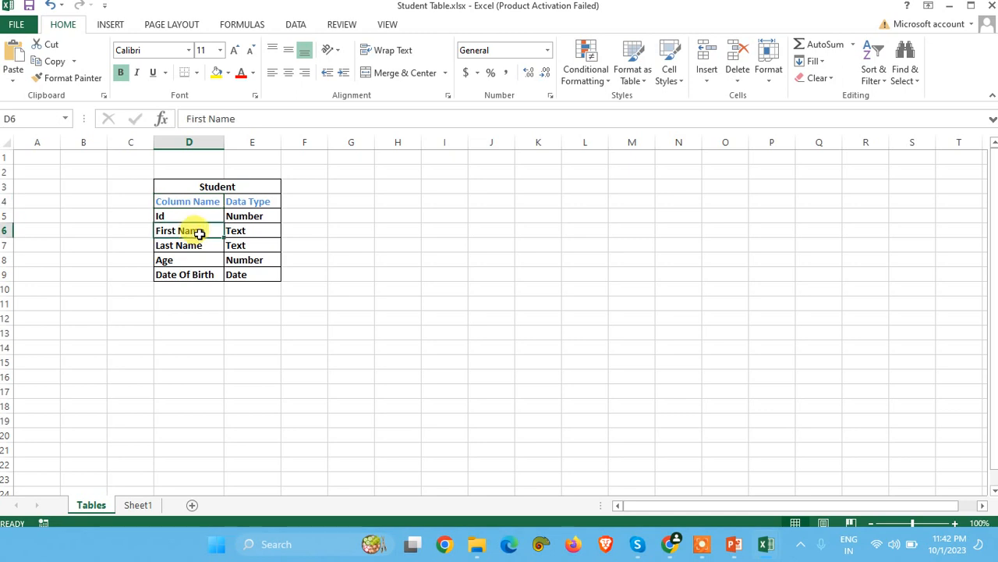
- Switch to Power Apps and filter the Student table's columns by "voxt"
left_click(181, 202)
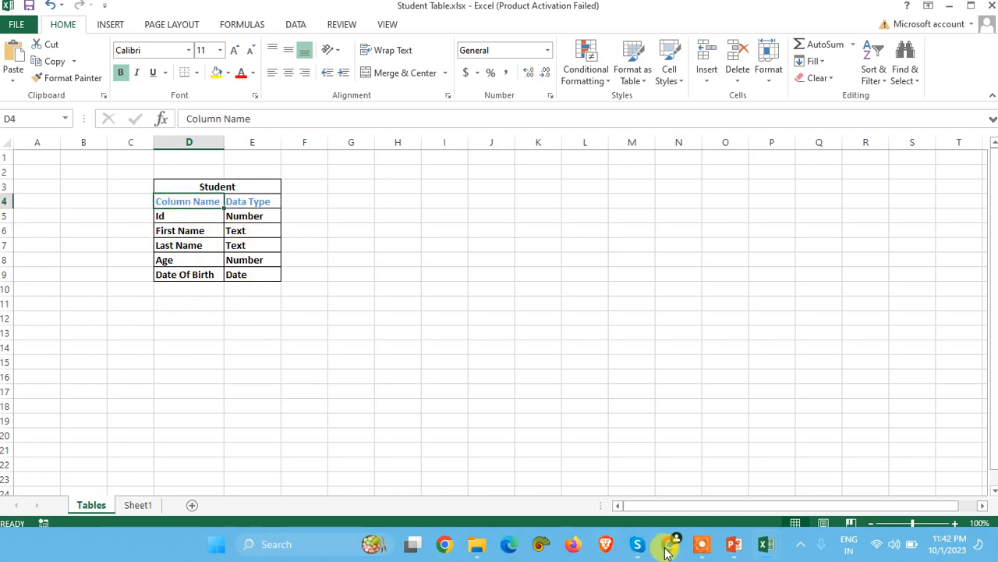
mouse_move(669, 551)
left_click(564, 454)
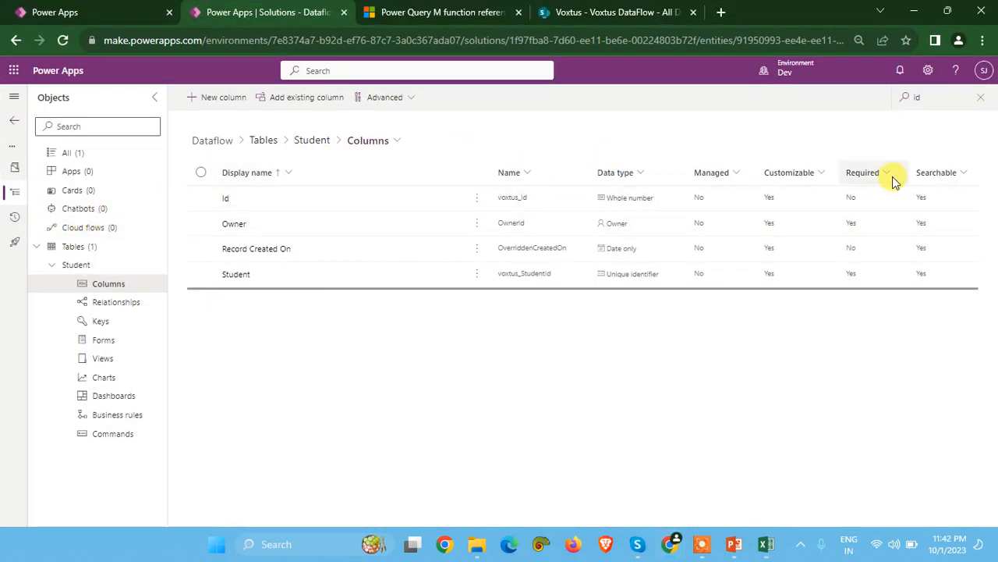
left_click(984, 96)
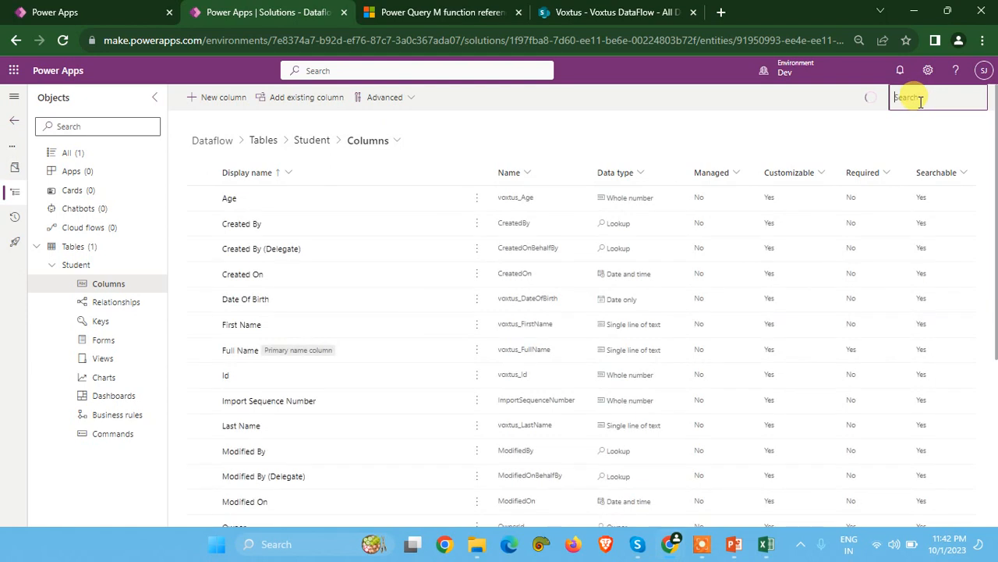
type("vox")
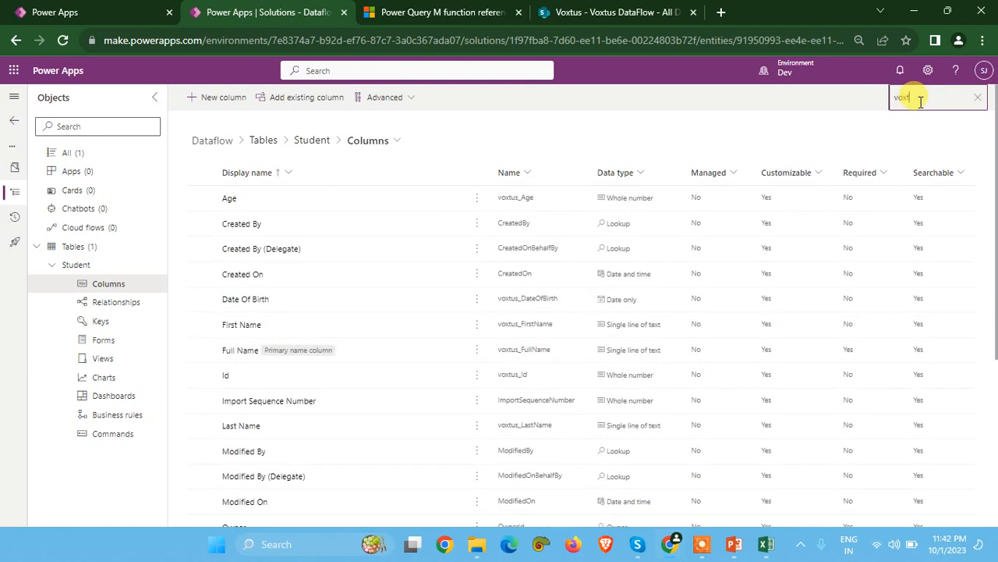
type("t")
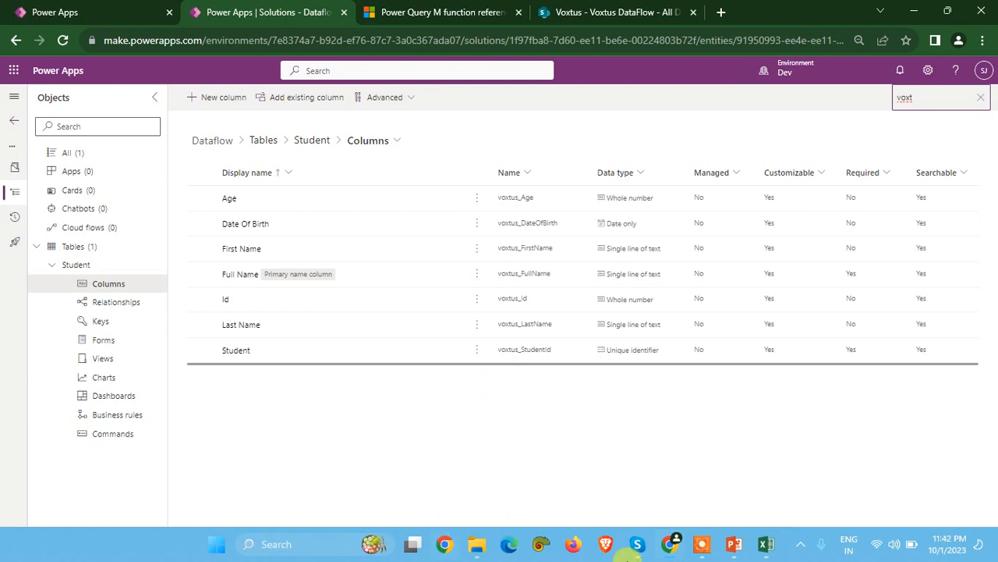
- Check the column names and data types in the Student Table.xlsx workbook in Excel
mouse_move(765, 549)
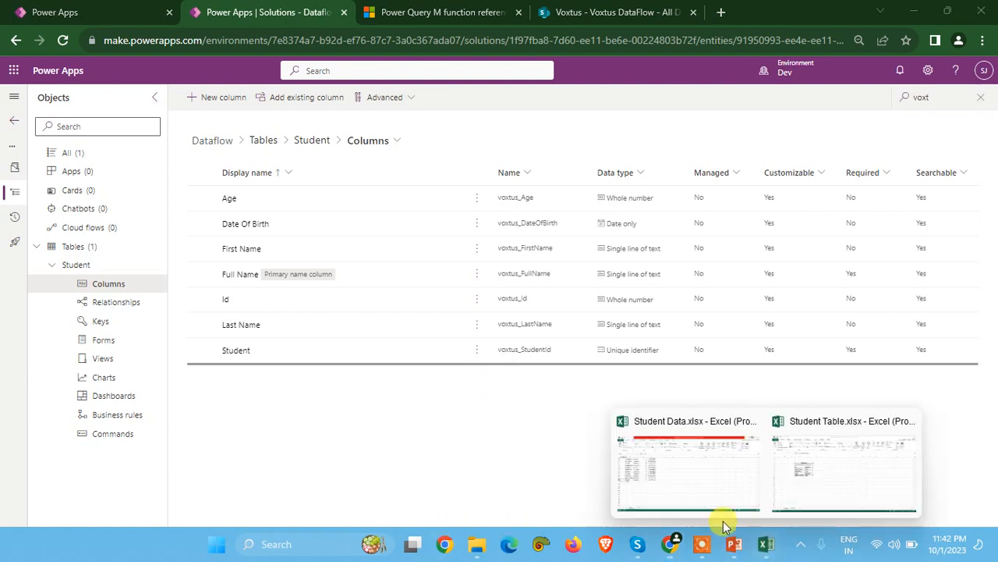
left_click(818, 484)
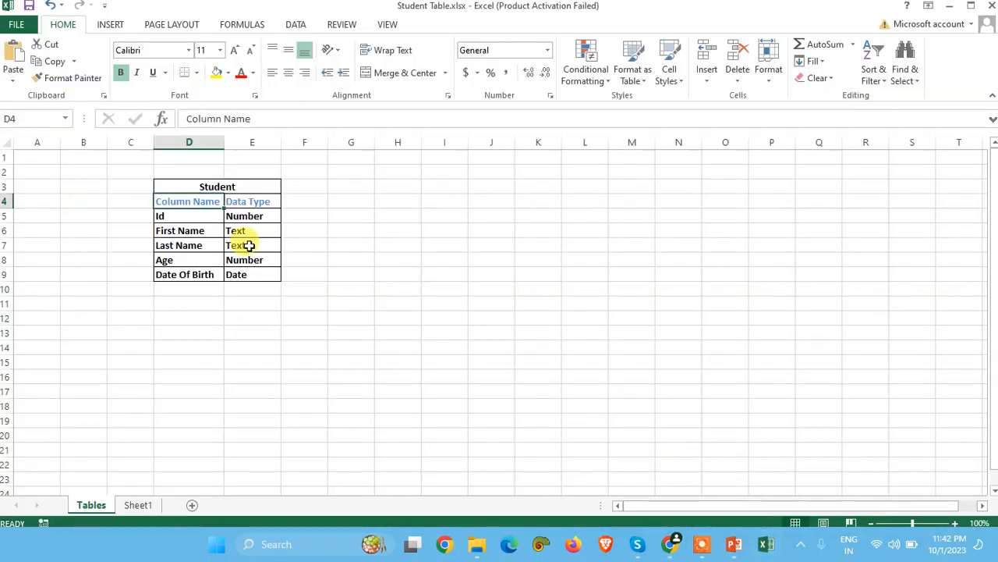
left_click(950, 6)
- Open Student Data.xlsx from the Dataflow folder and select all the values in its ID column
mouse_move(765, 543)
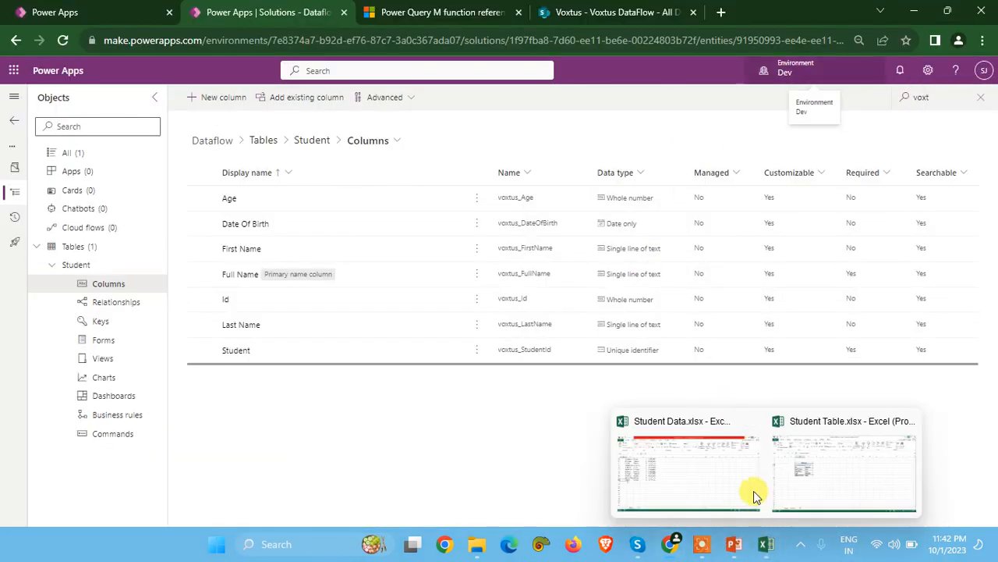
mouse_move(764, 491)
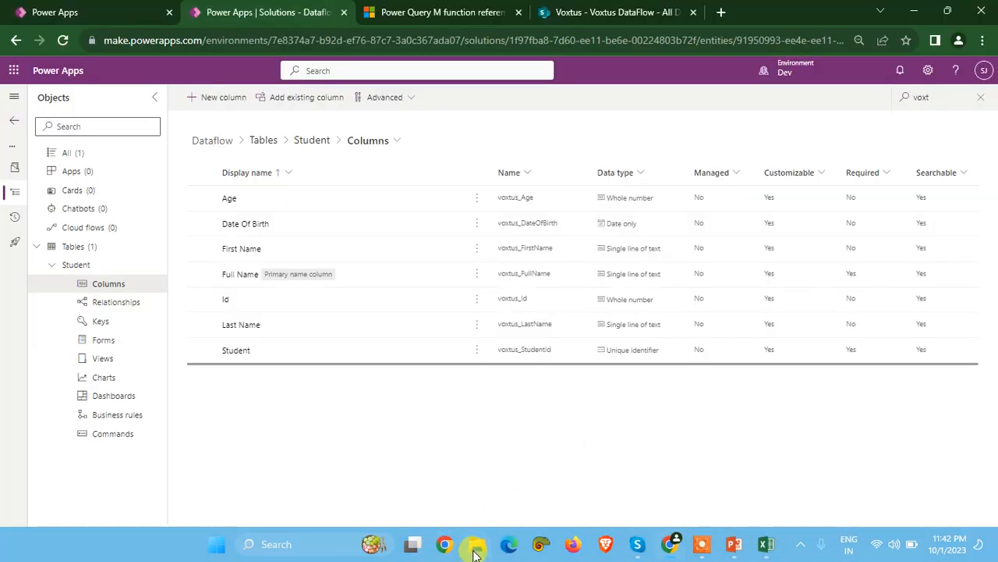
left_click(477, 544)
double_click(223, 156)
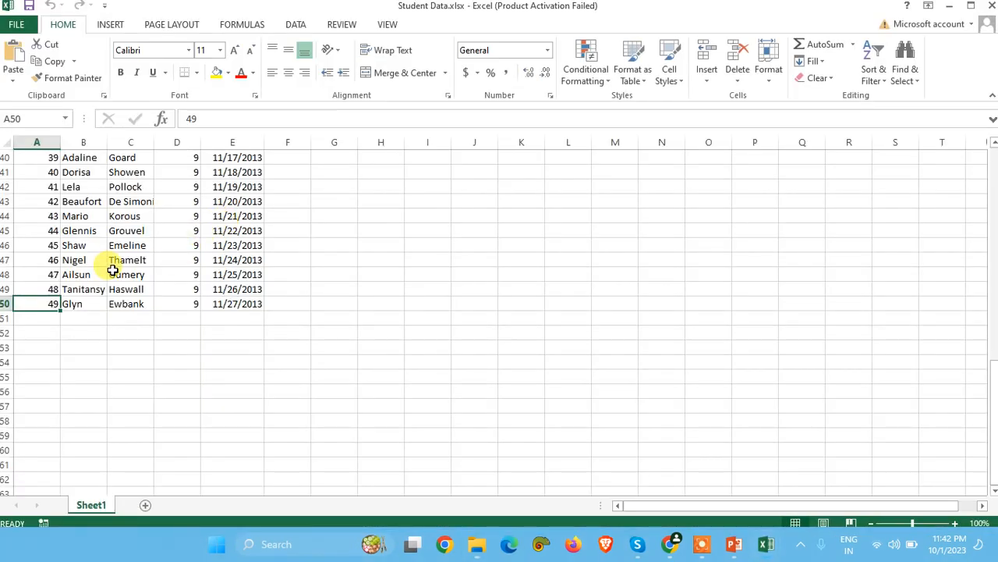
scroll(84, 245, "up", 6)
scroll(82, 245, "up", 7)
left_click_drag(31, 177, 22, 401)
scroll(201, 357, "up", 11)
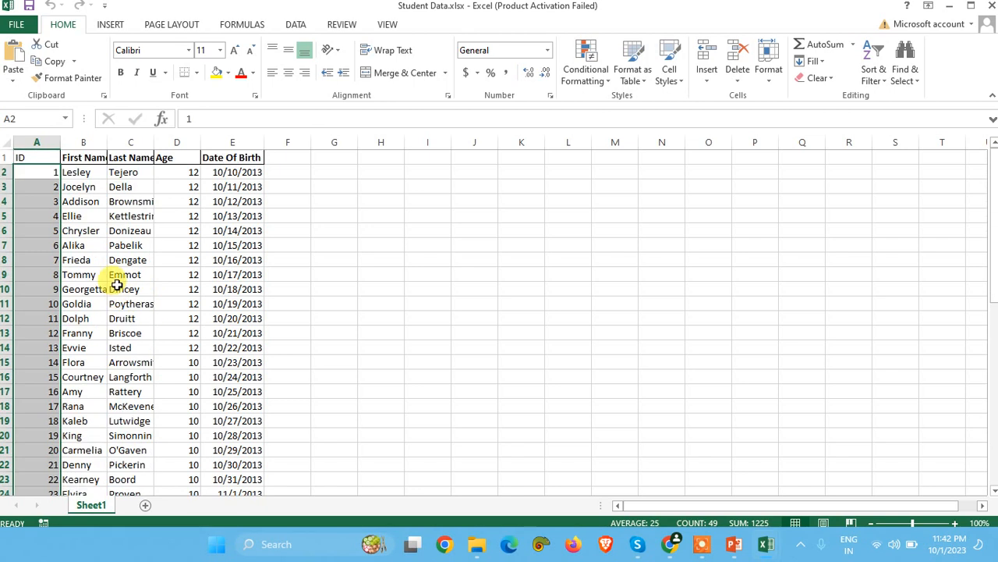
- Auto-fit the widths of the First Name, Age and Last Name columns to their contents
double_click(107, 142)
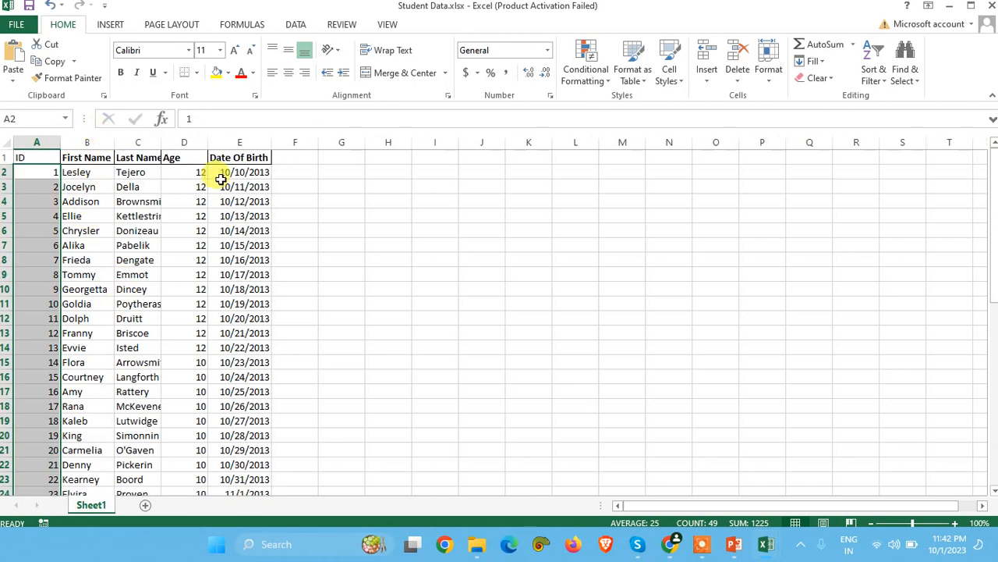
double_click(207, 145)
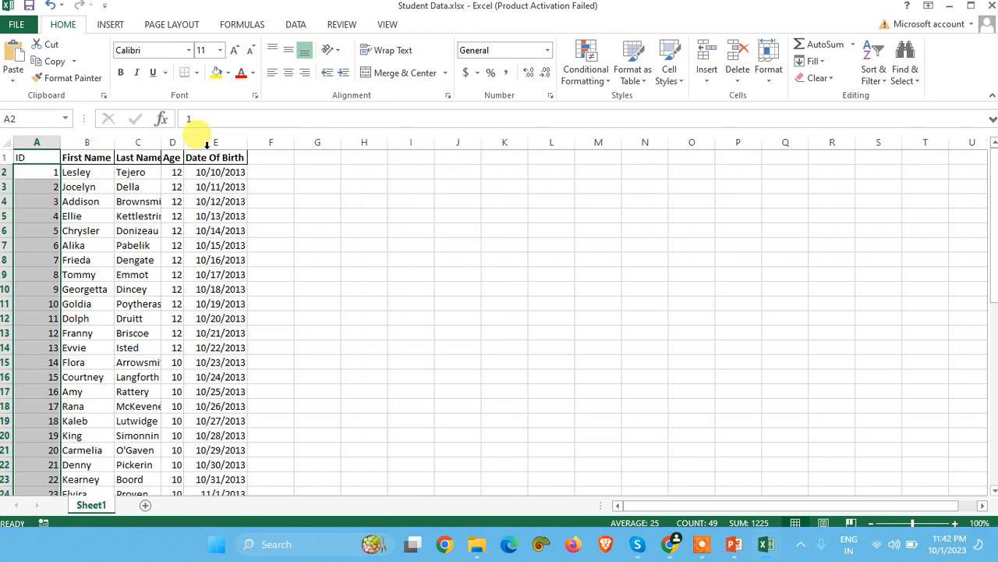
double_click(161, 144)
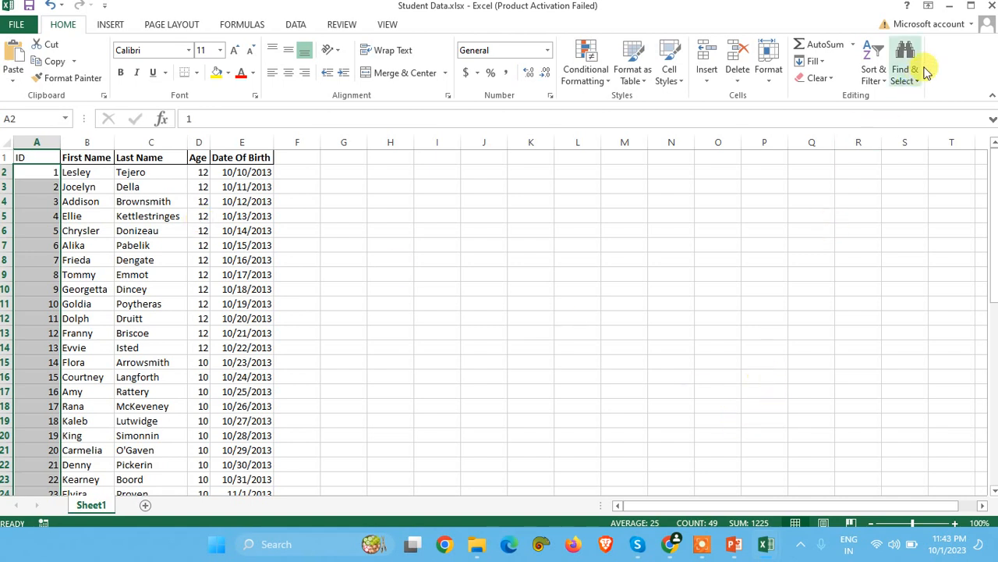
- Switch to Power Apps, open the Dataflows page and create a new dataflow named "Upload Sutdent Data"
left_click(947, 6)
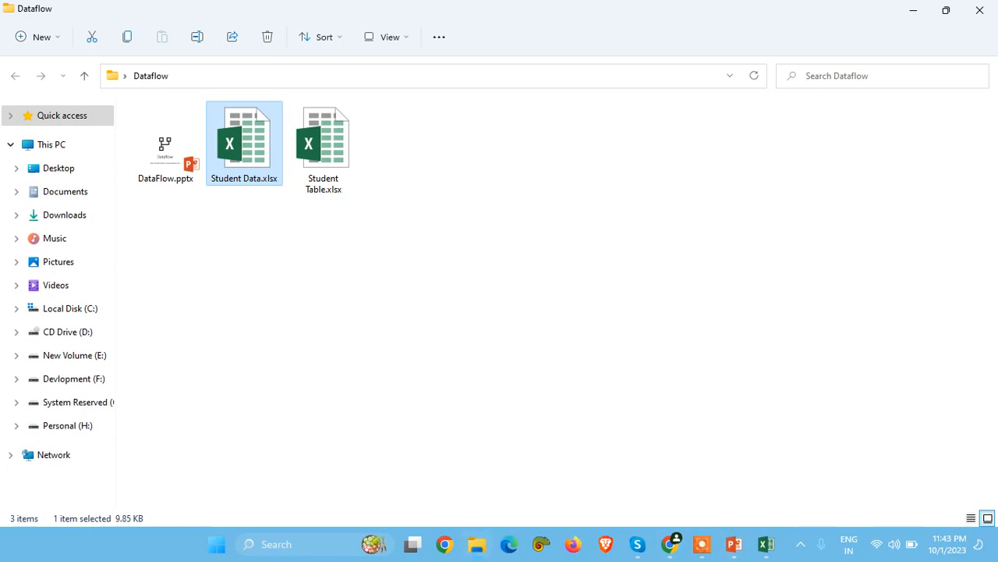
left_click(670, 544)
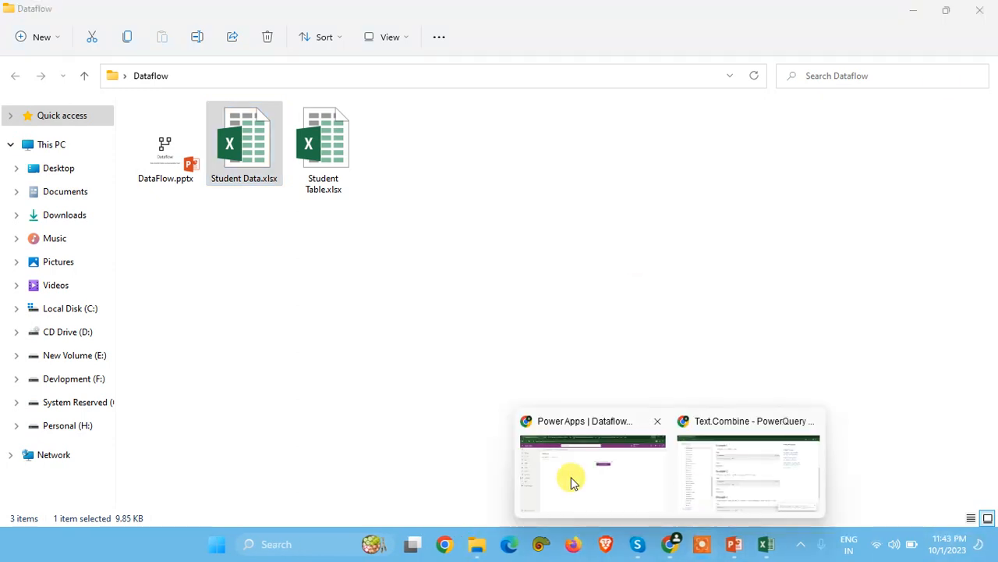
left_click(622, 477)
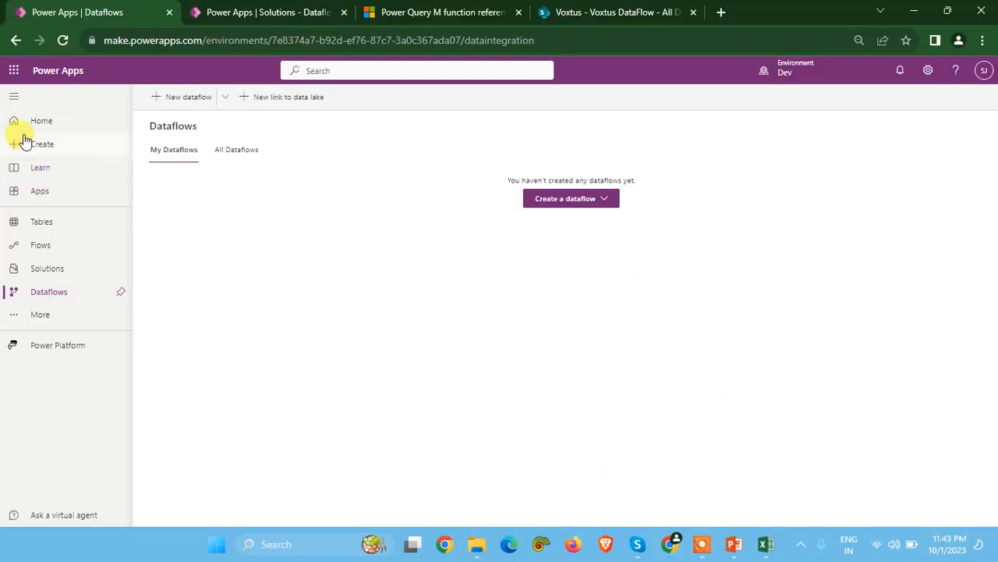
left_click(29, 122)
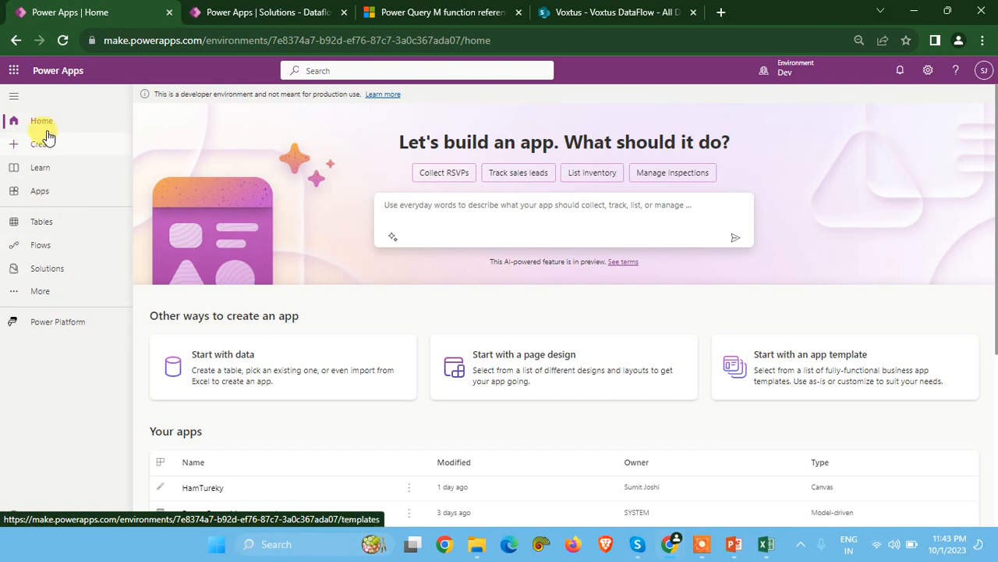
left_click(63, 292)
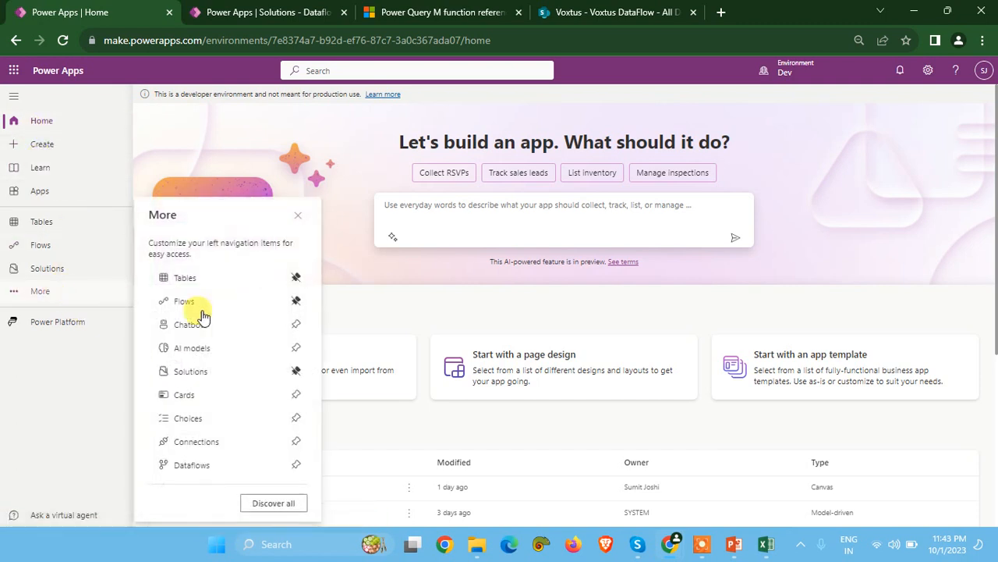
left_click(188, 465)
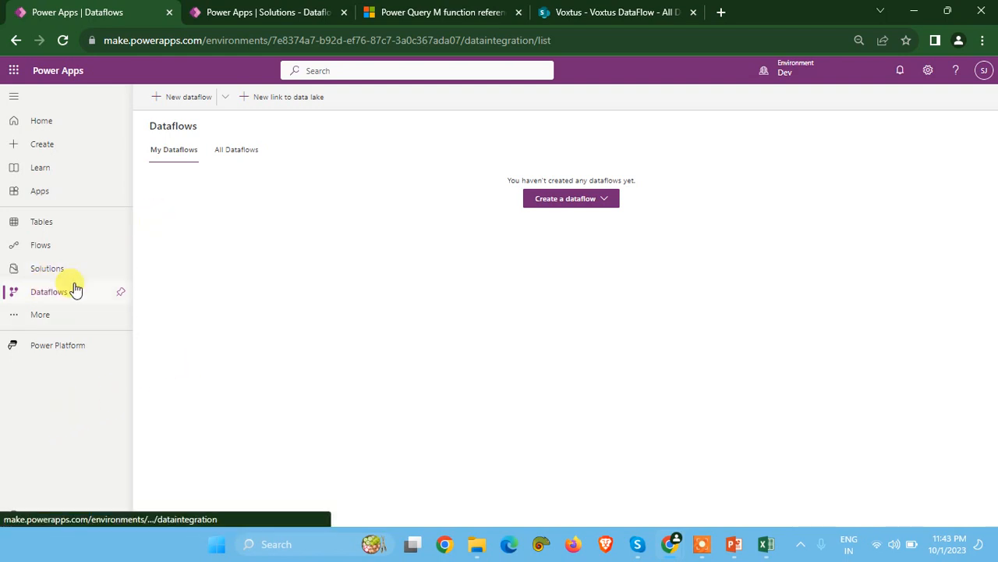
left_click(186, 100)
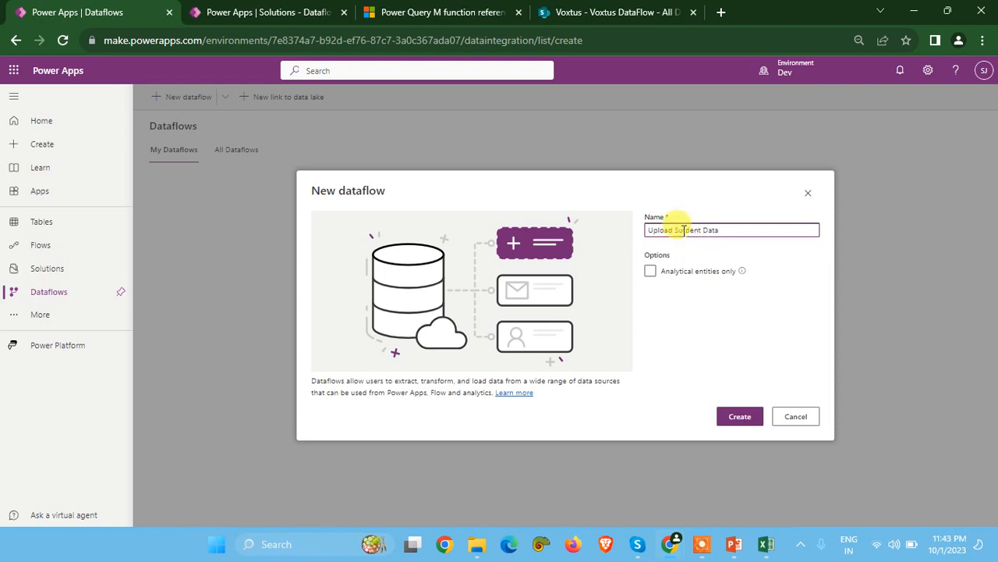
left_click(739, 415)
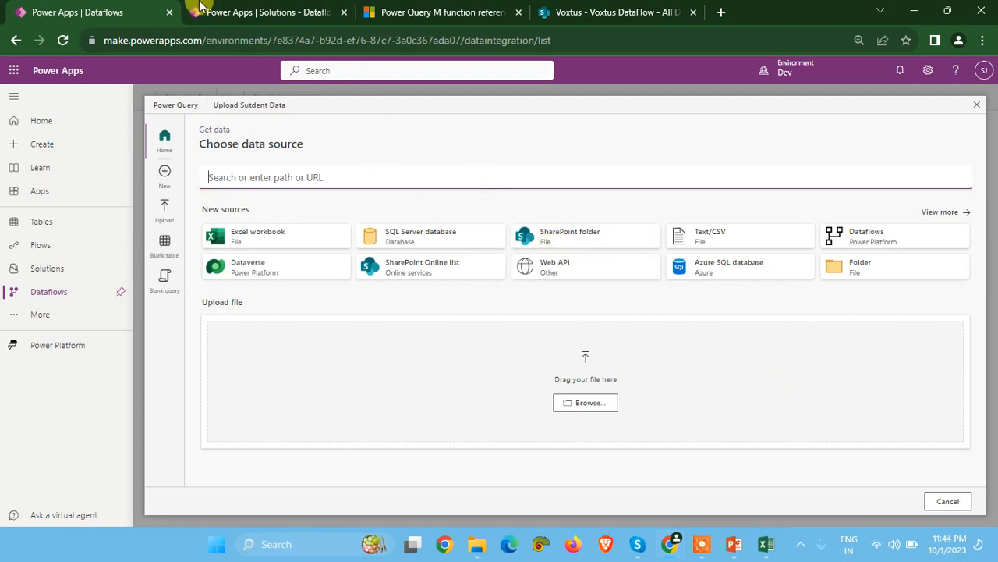
- Switch to the Voxtus SharePoint site and inspect Student Data.xlsx inside the Voxtus DataFlow folder of the document library
left_click(565, 7)
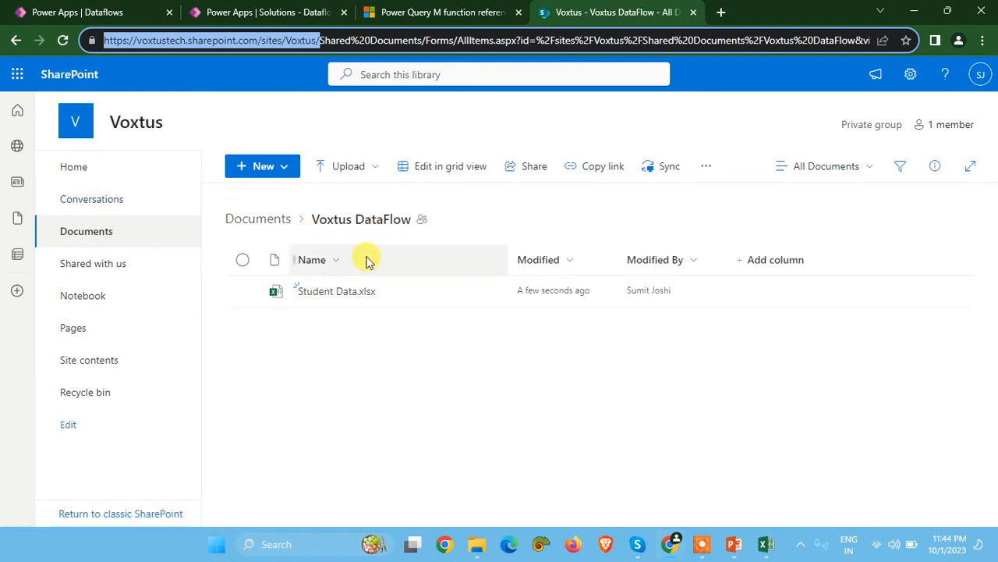
left_click(279, 217)
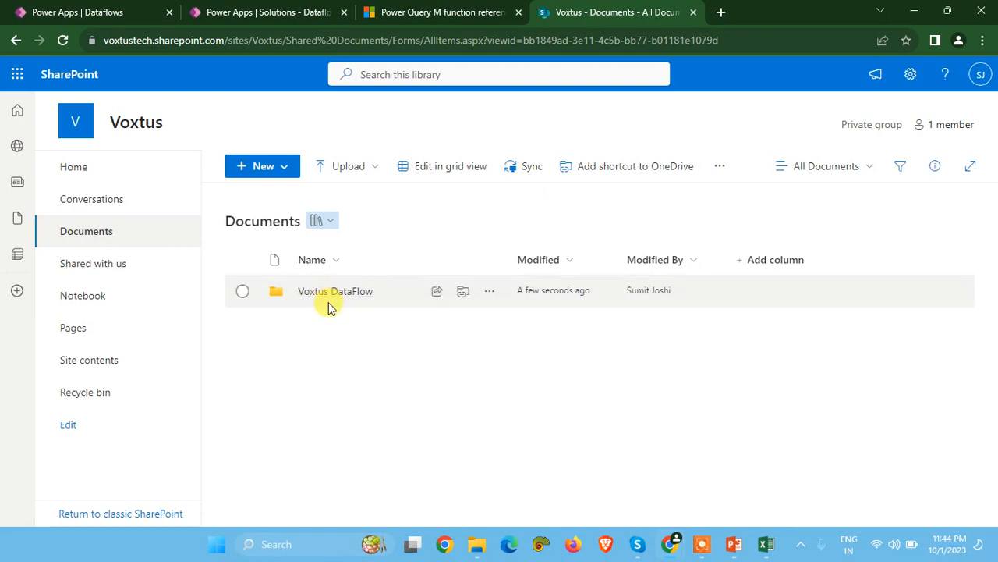
left_click(331, 295)
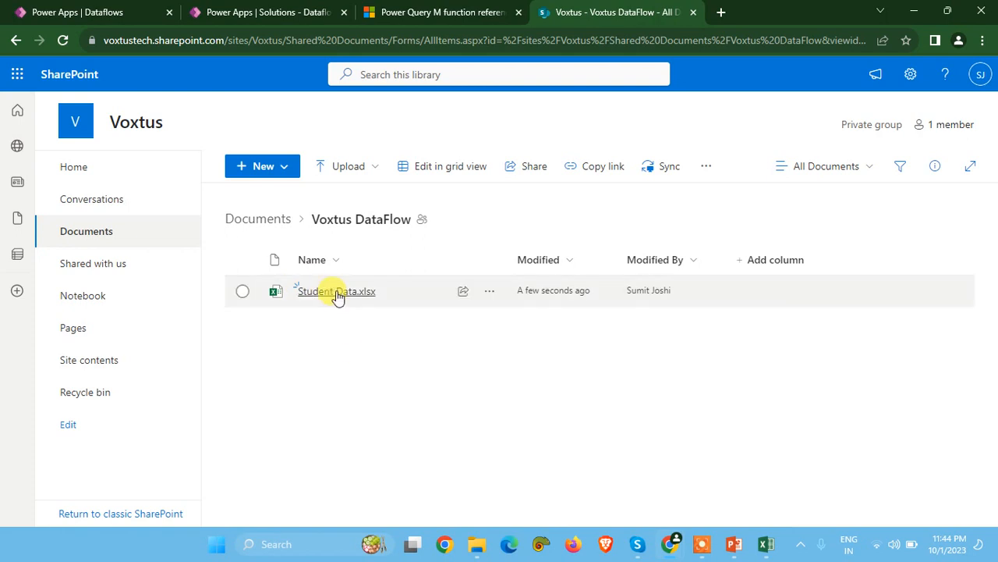
left_click(334, 297)
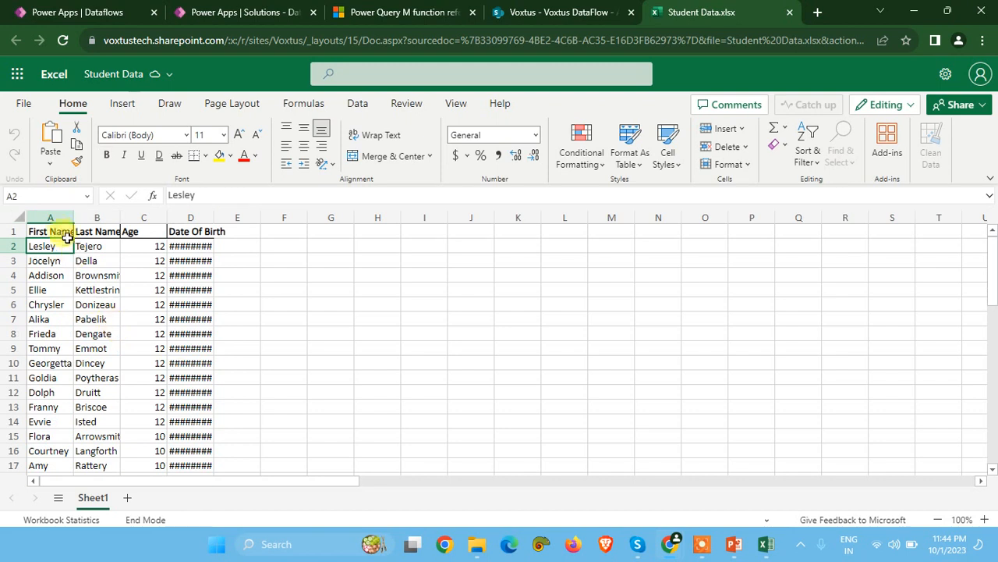
left_click(790, 12)
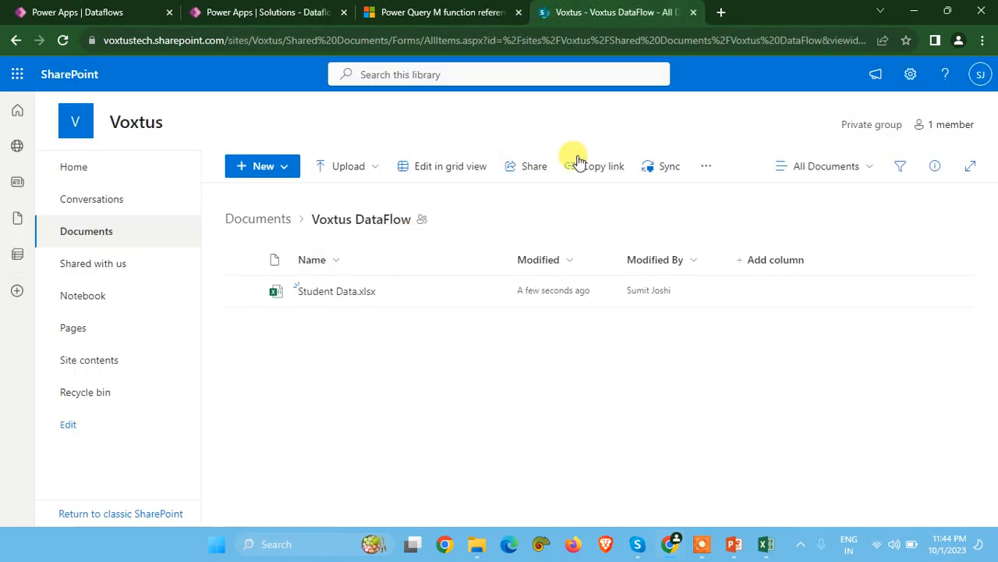
- Upload Student Table.xlsx to the Voxtus DataFlow folder and open the options of Student Data.xlsx
left_click(352, 165)
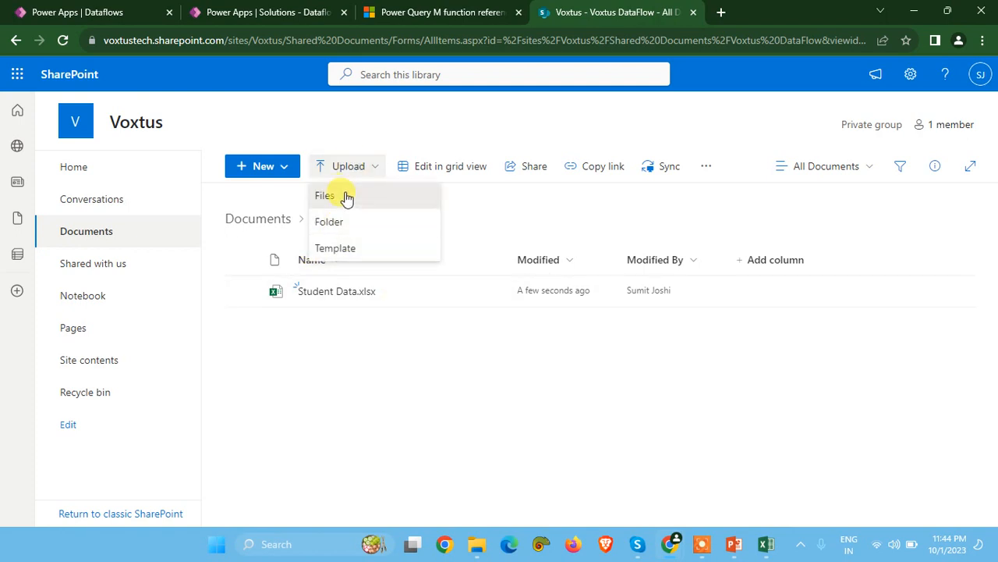
left_click(346, 196)
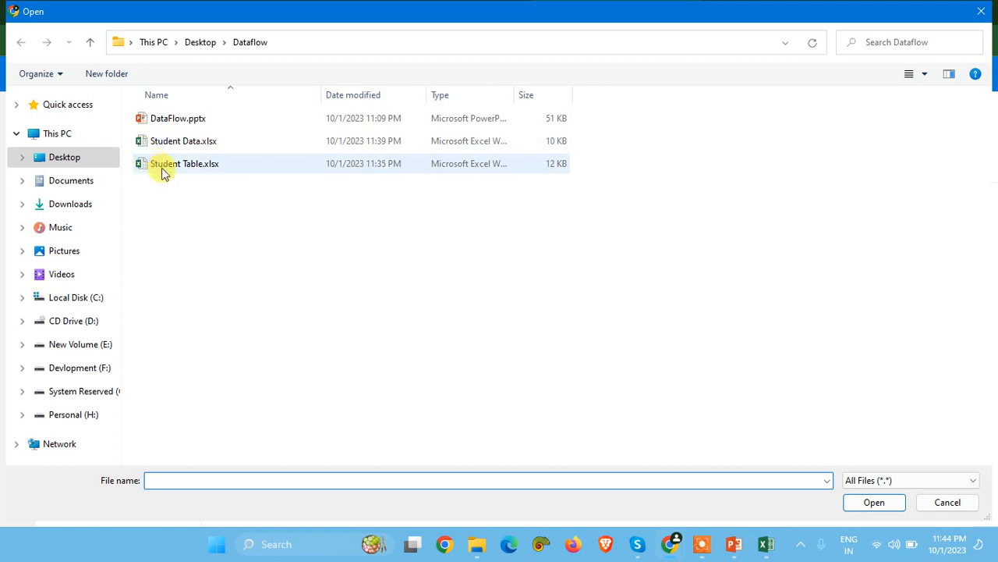
double_click(158, 167)
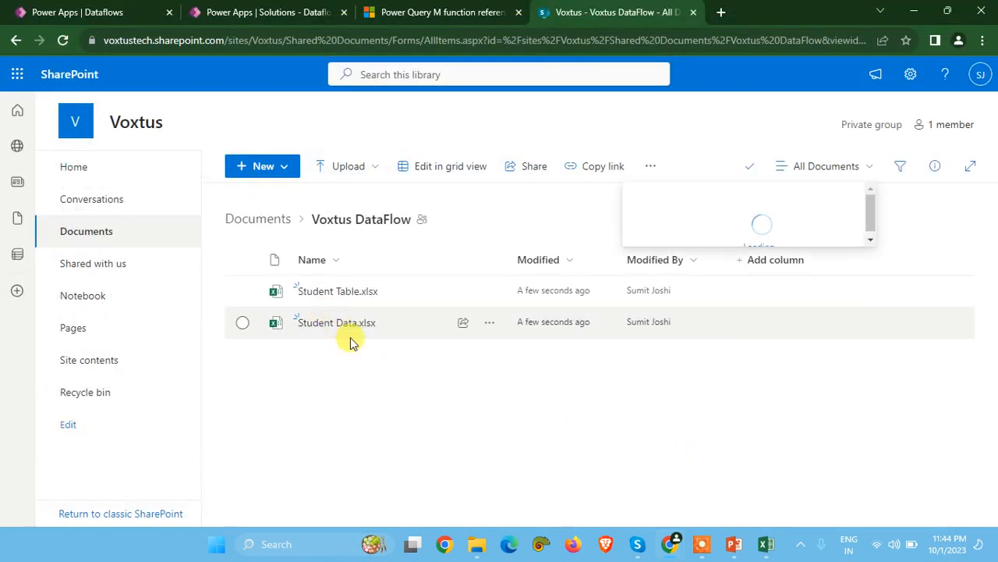
left_click(489, 324)
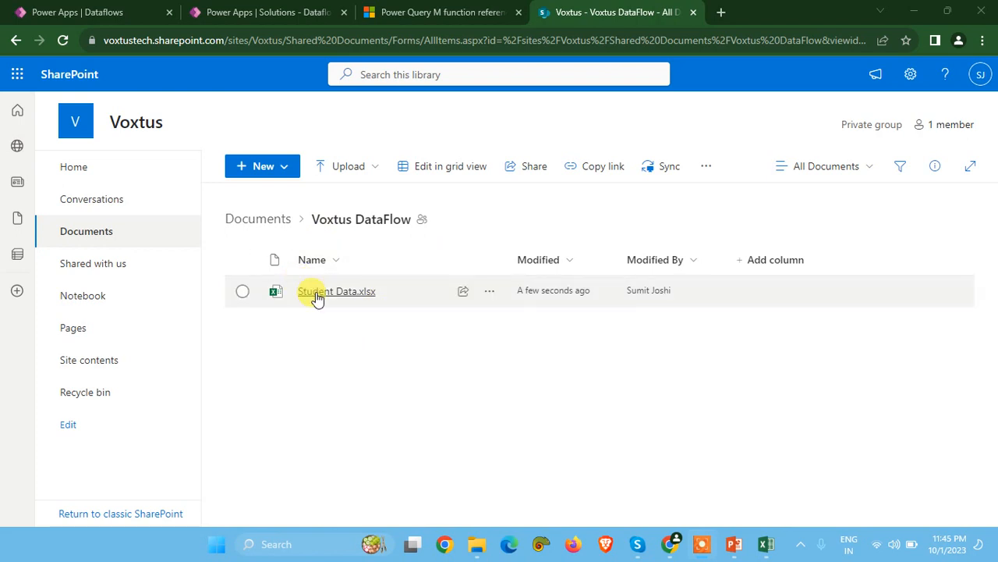
- Open Student Data.xlsx from the Voxtus DataFlow folder, review its columns and rows, and return to the document library
left_click(316, 298)
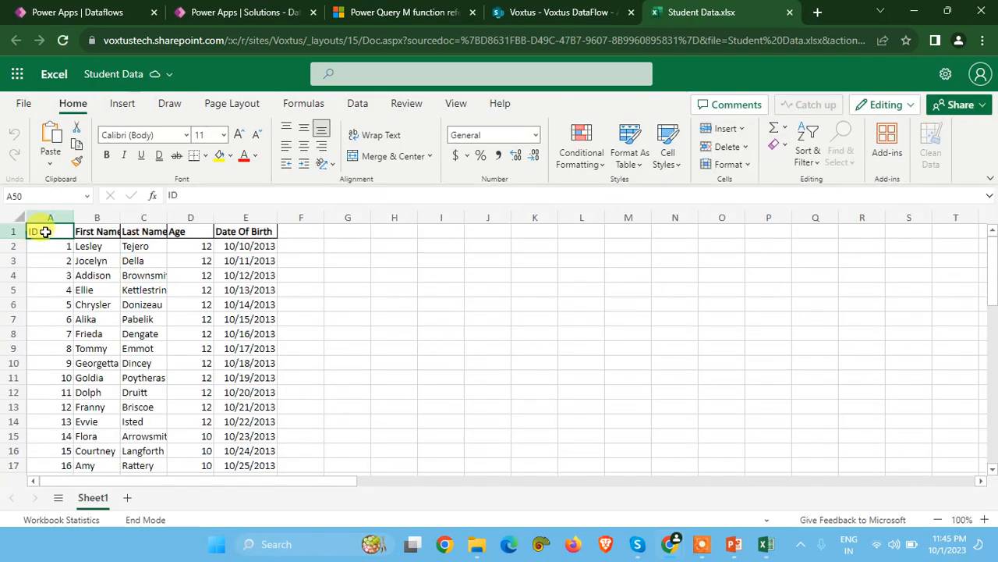
scroll(86, 347, "down", 8)
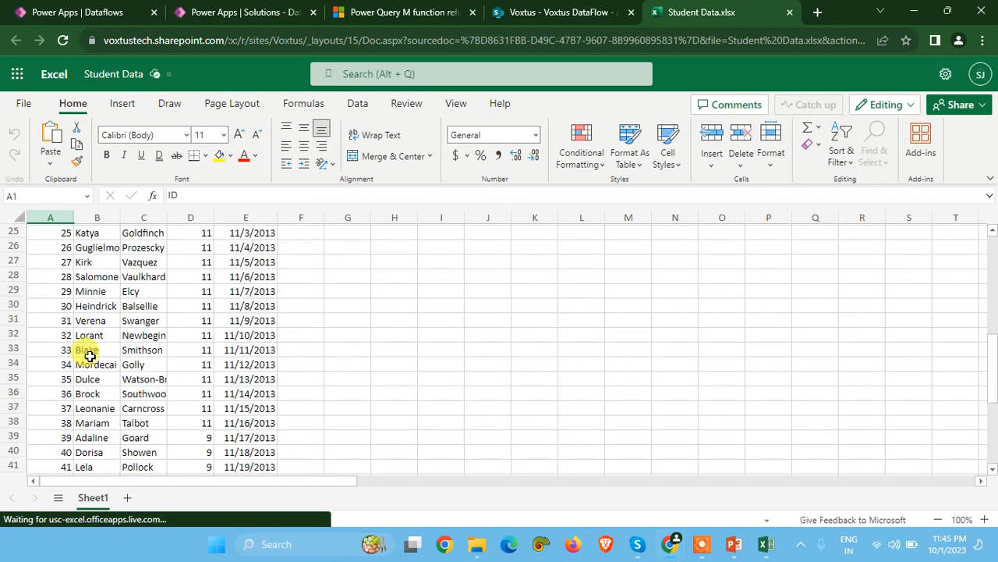
scroll(90, 357, "down", 6)
scroll(83, 352, "up", 14)
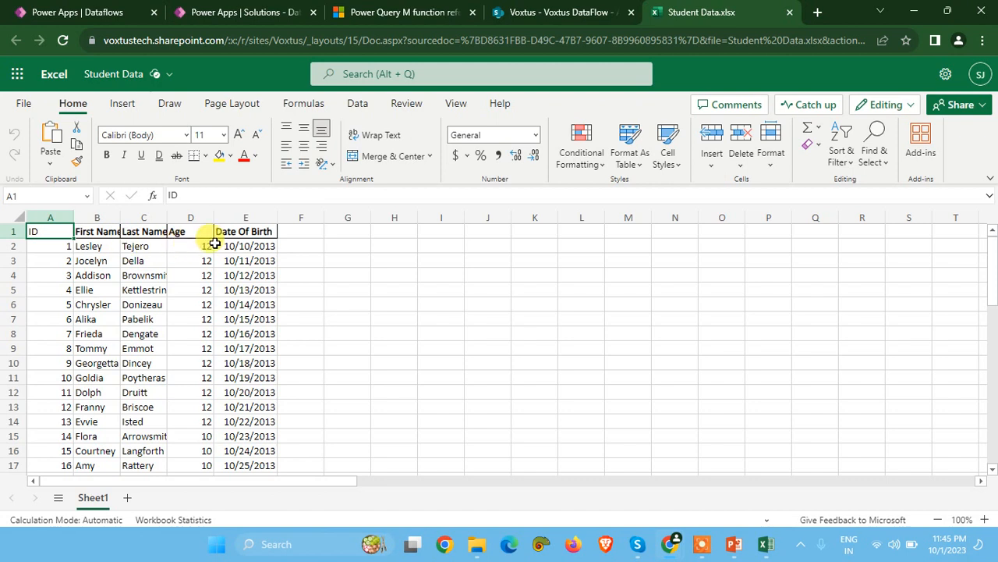
left_click(569, 12)
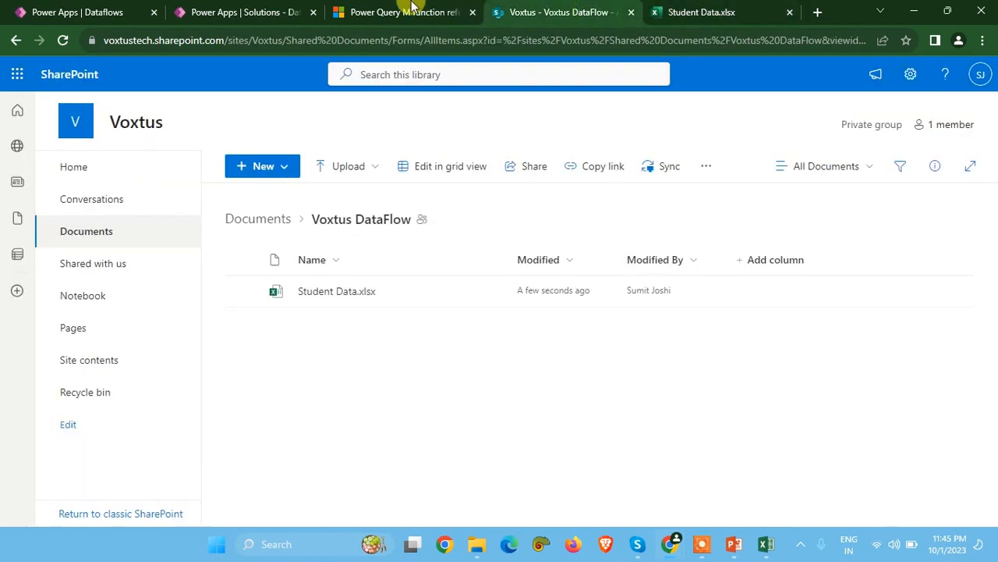
- Return to the Upload Sutdent Data dataflow in Power Apps and choose SharePoint folder as its data source
left_click(406, 12)
left_click(241, 12)
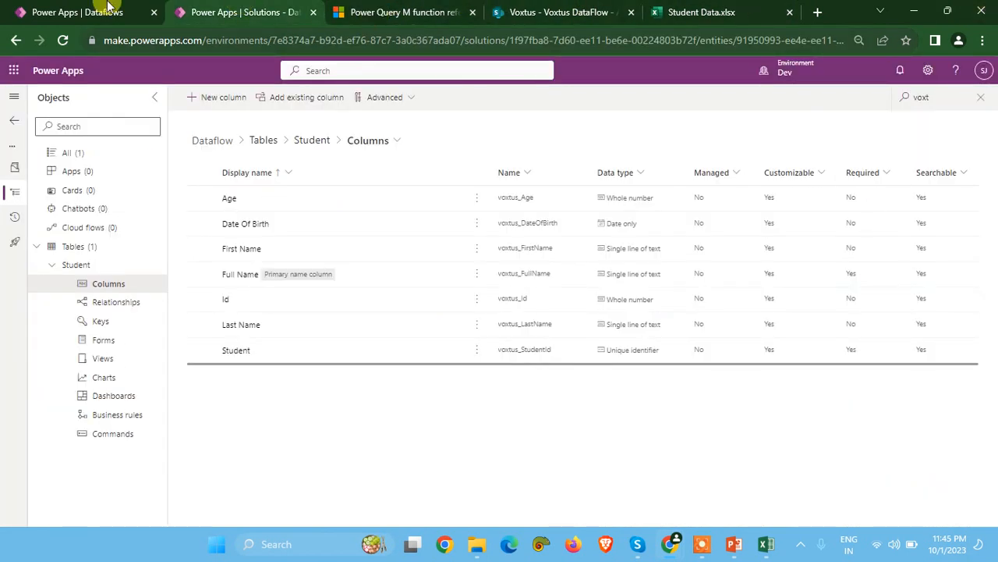
left_click(27, 8)
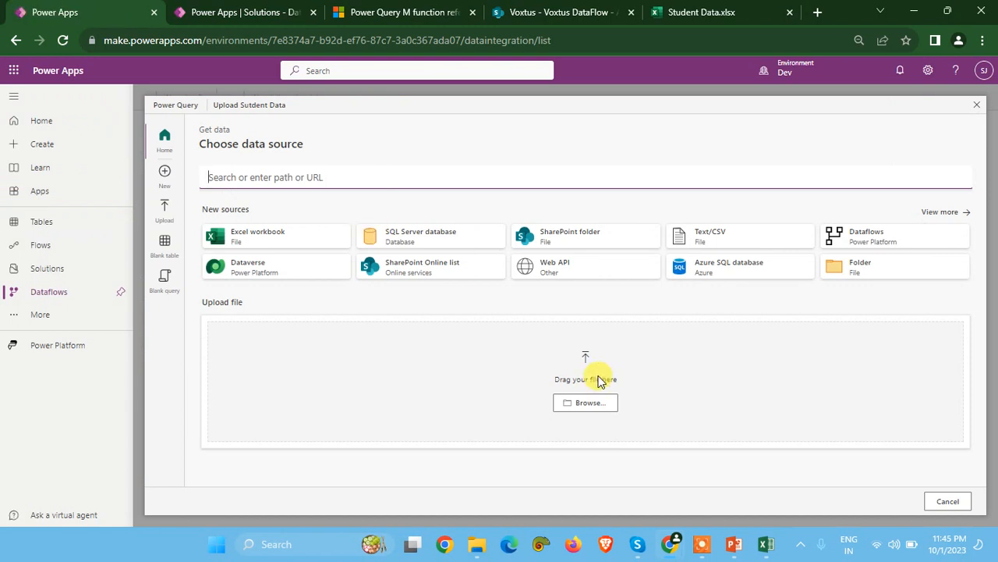
left_click(555, 236)
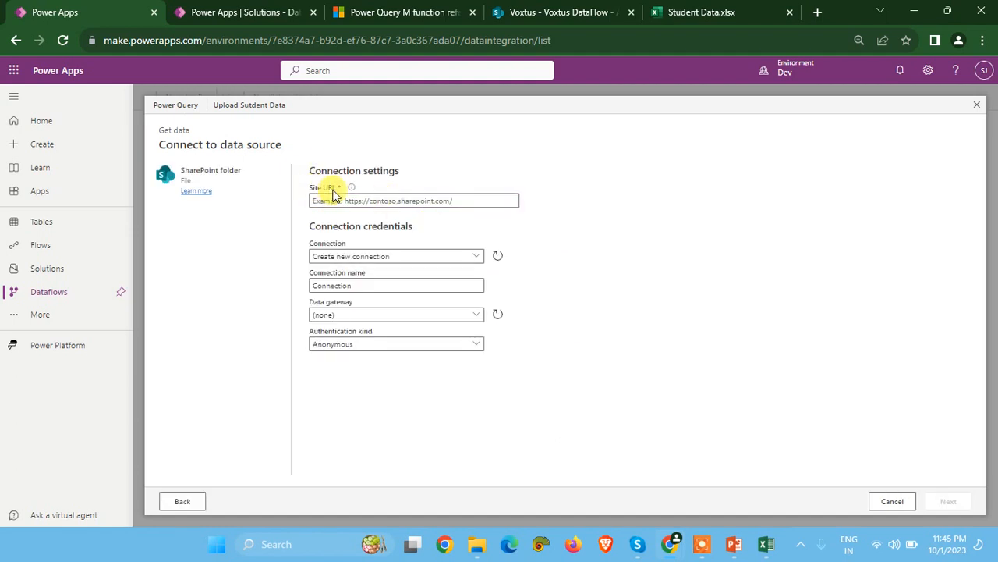
left_click(548, 9)
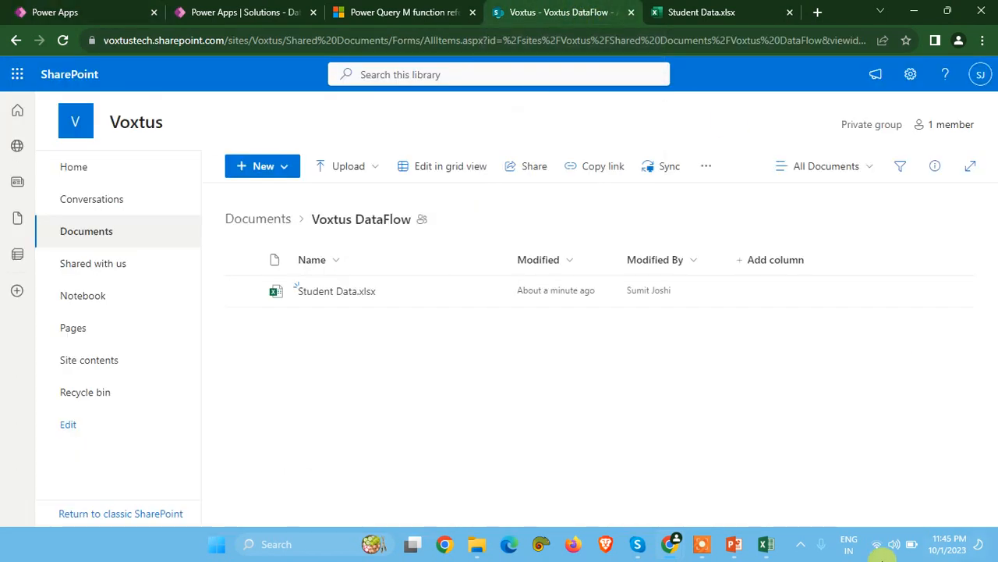
left_click(273, 42)
left_click(273, 42)
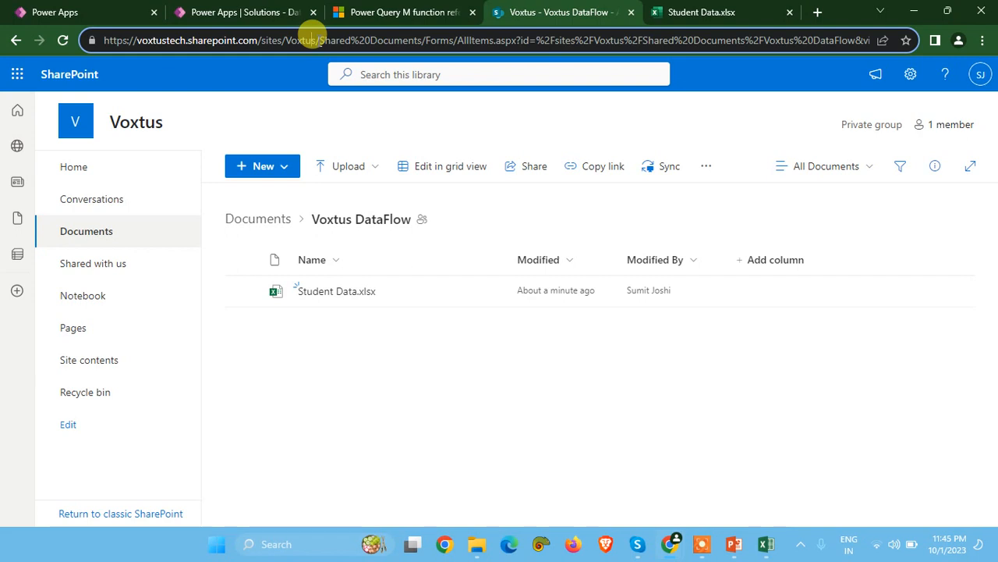
left_click_drag(319, 40, 104, 40)
key("ctrl+c")
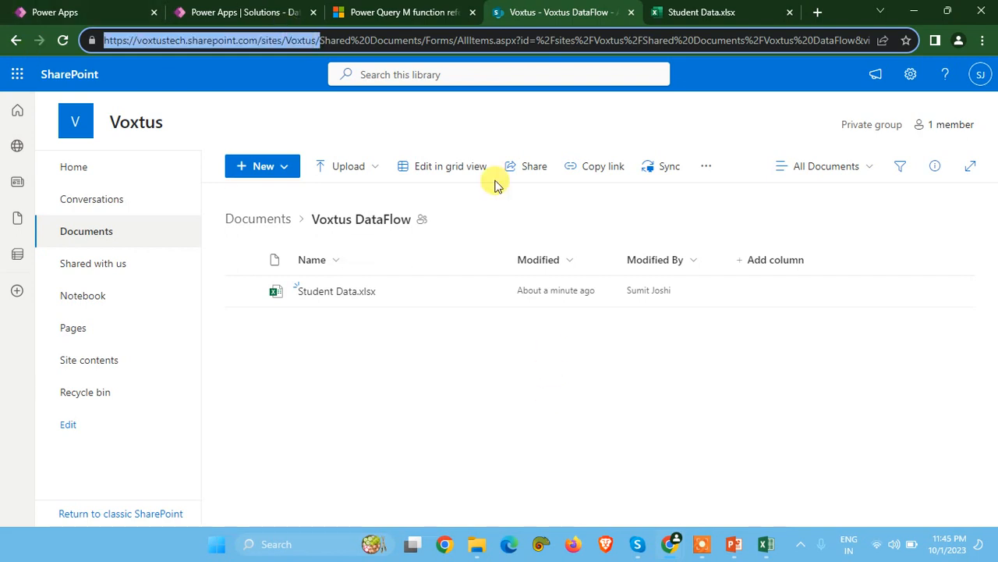
left_click(101, 11)
key("ctrl+v")
- Create a new connection with no gateway and Organizational account authentication, sign in with the existing account, and continue to the folder preview
left_click(478, 257)
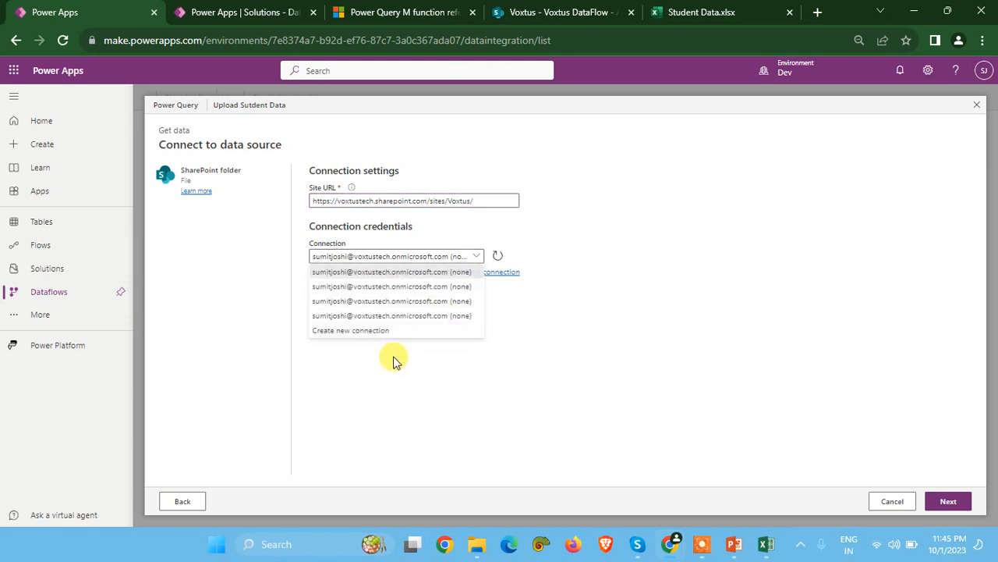
left_click(361, 331)
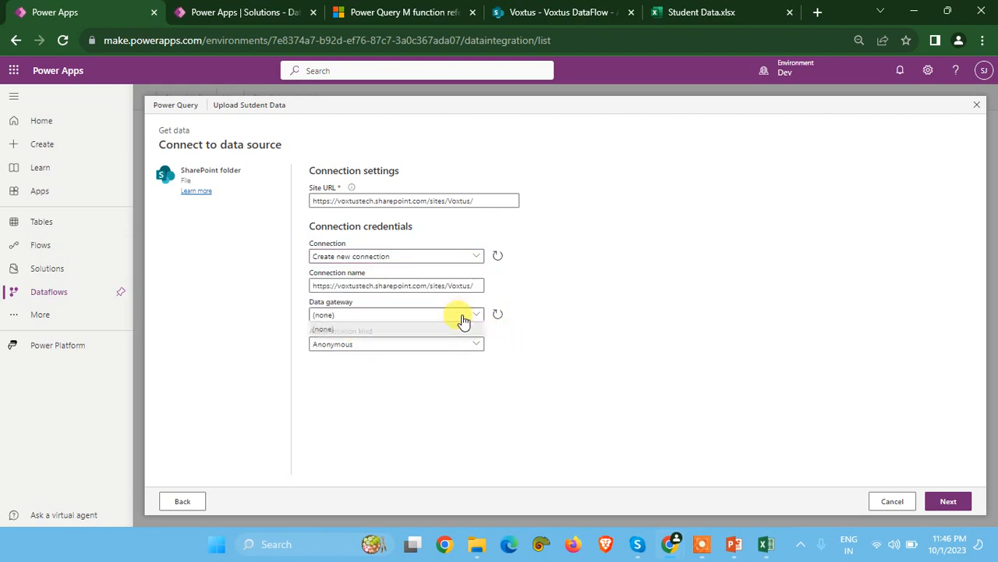
left_click(333, 344)
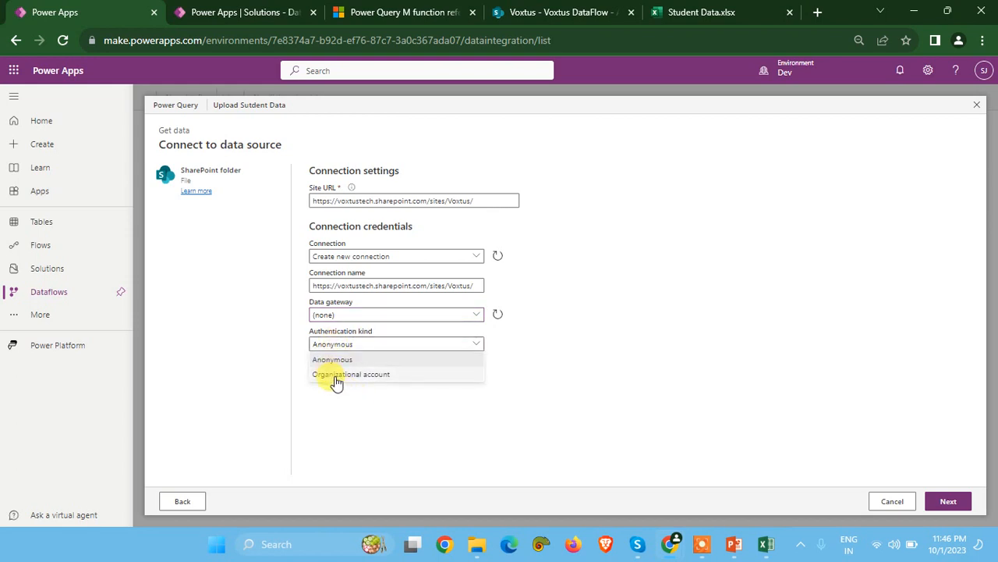
left_click(334, 376)
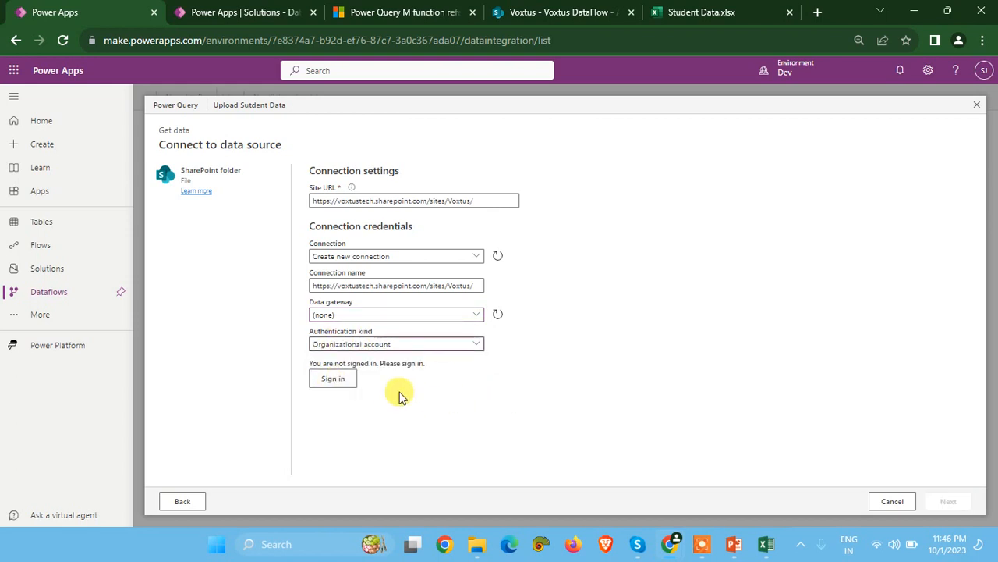
left_click(340, 380)
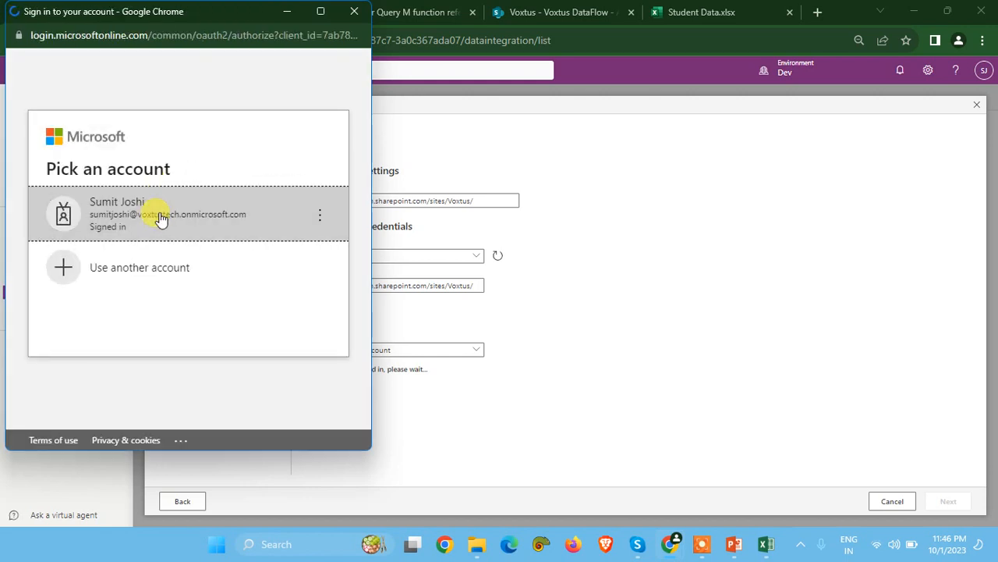
left_click(160, 219)
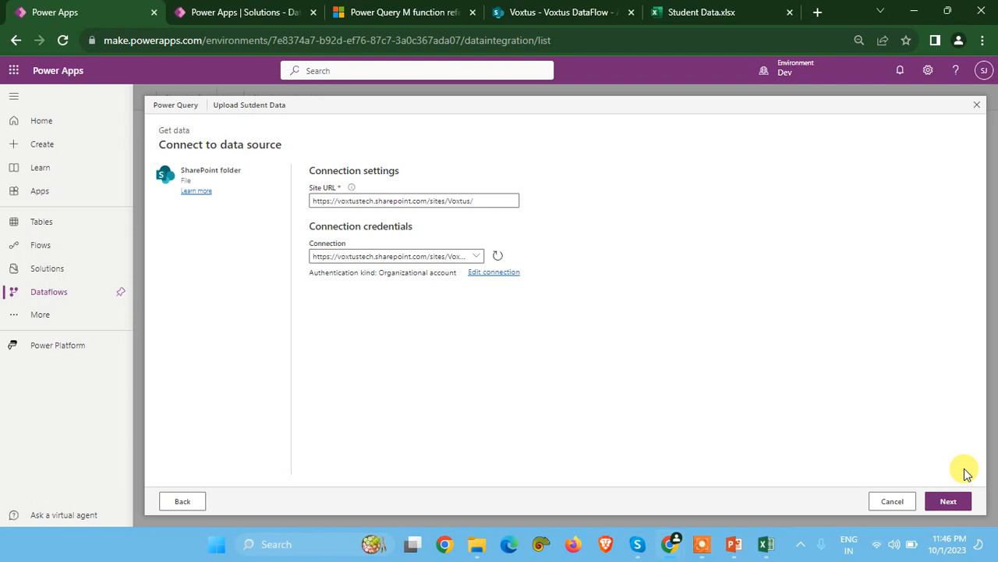
left_click(948, 503)
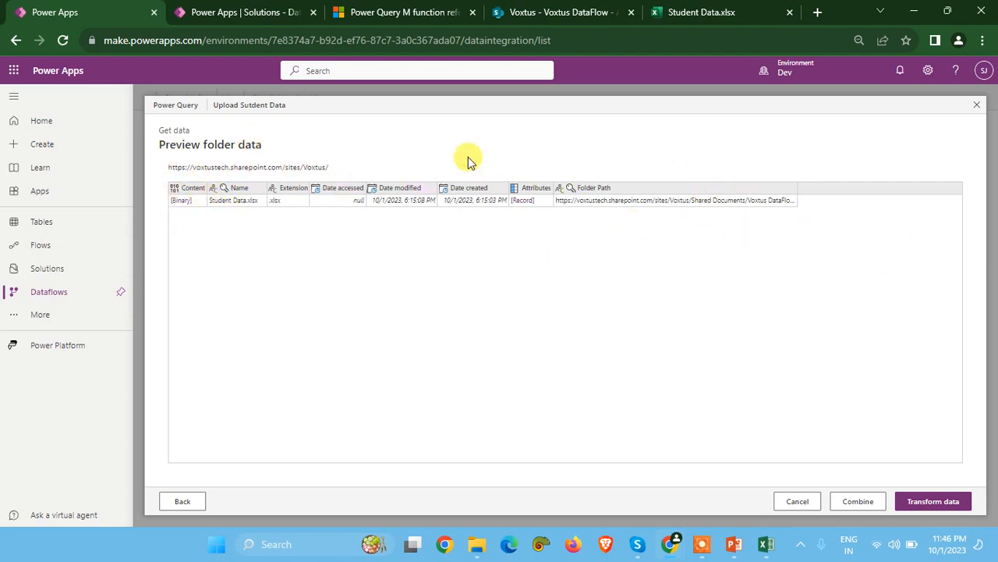
- Compare the folder preview with the Voxtus DataFlow library in SharePoint, and open the folder data for transformation in Power Query
left_click(538, 11)
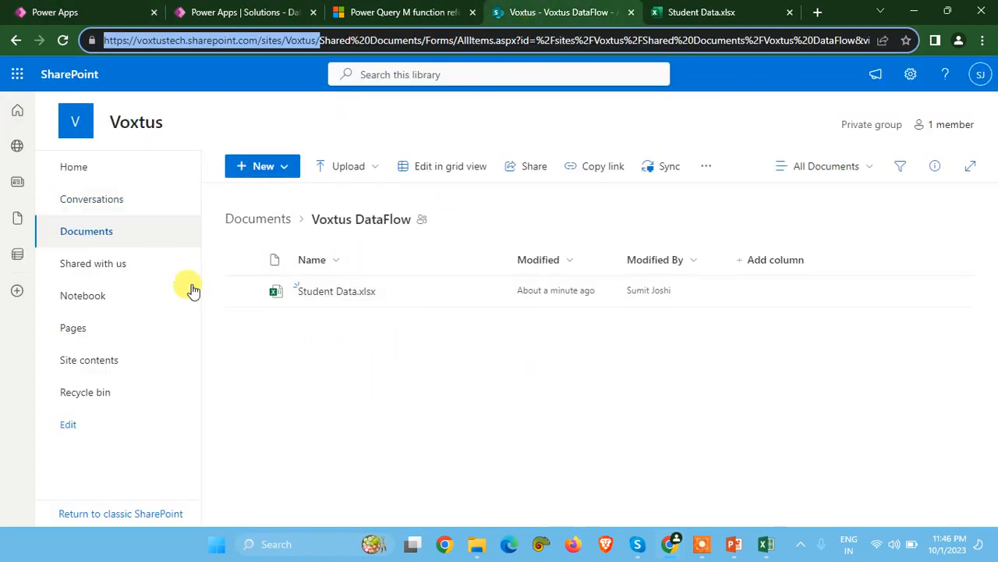
left_click(74, 9)
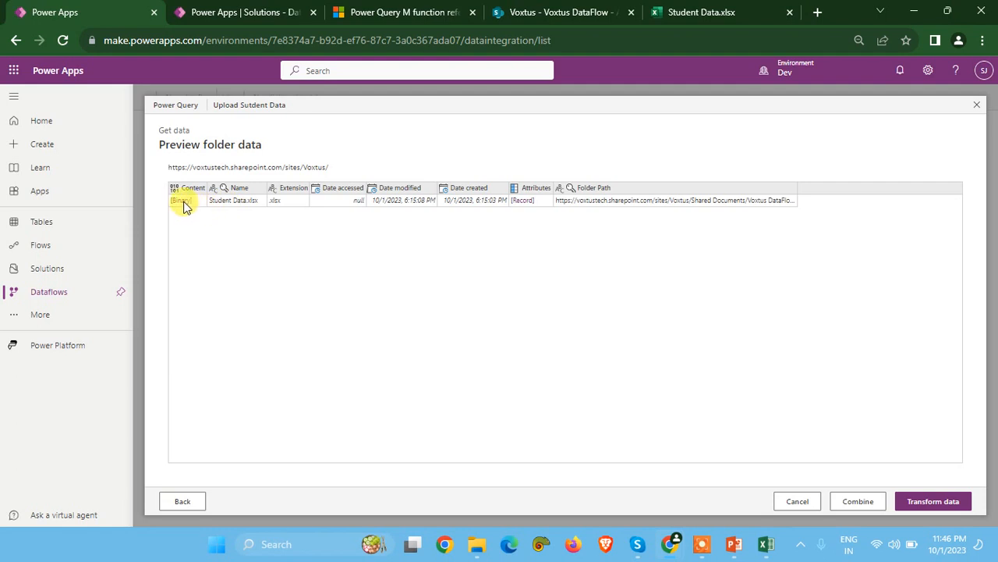
left_click(924, 499)
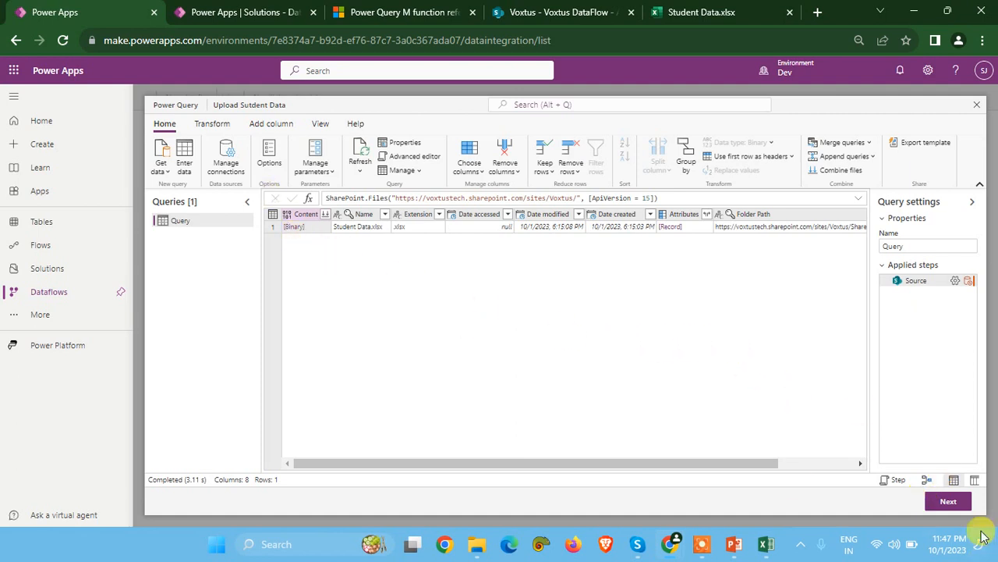
- Expand the binary content of Student Data.xlsx, drill into the Sheet1 table, and review the loaded student rows
left_click(294, 227)
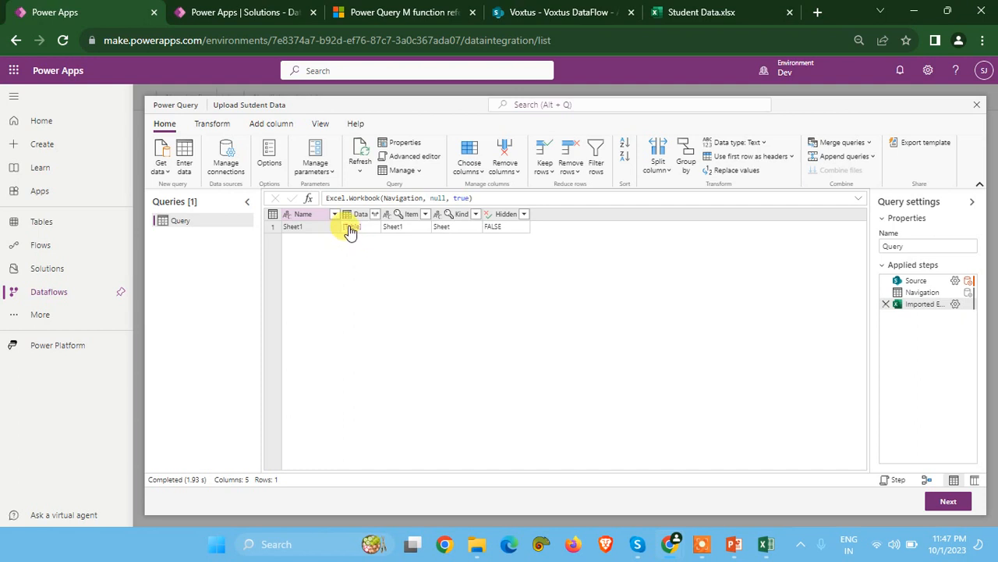
left_click(515, 12)
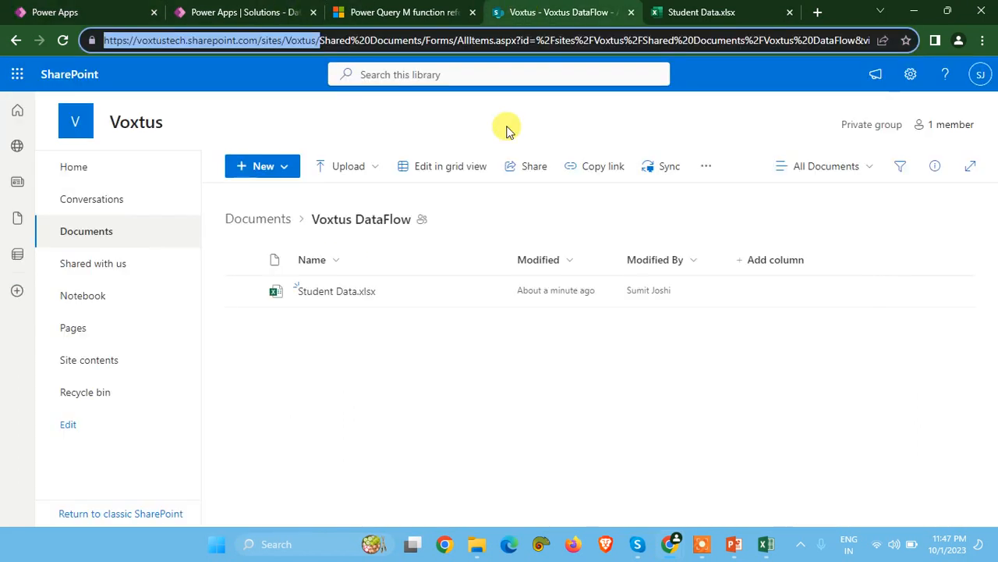
left_click(76, 10)
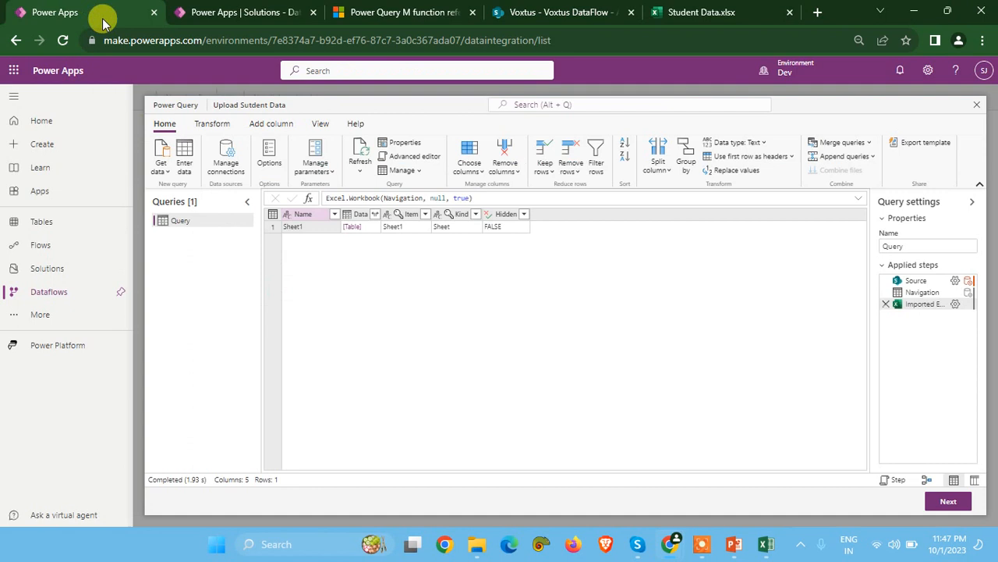
left_click(351, 230)
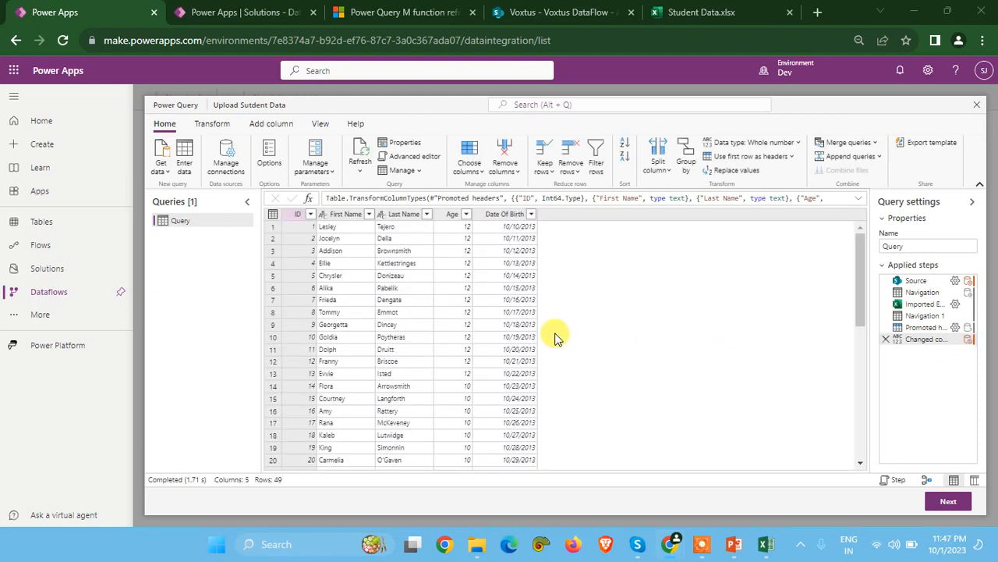
scroll(468, 296, "down", 5)
scroll(424, 330, "up", 5)
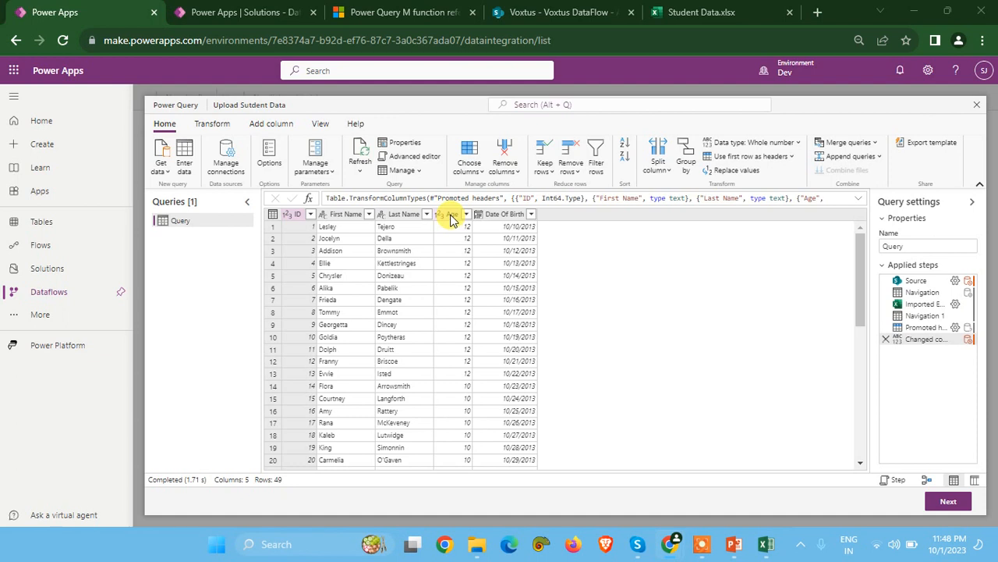
- Change the Age column's data type to Text, and delete the column type change from the query's applied steps
right_click(451, 216)
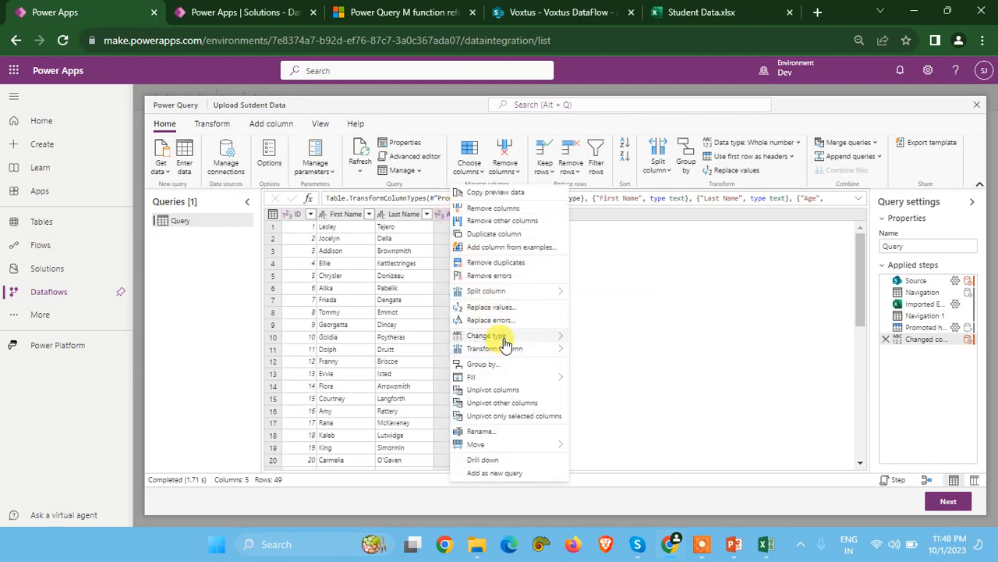
mouse_move(503, 339)
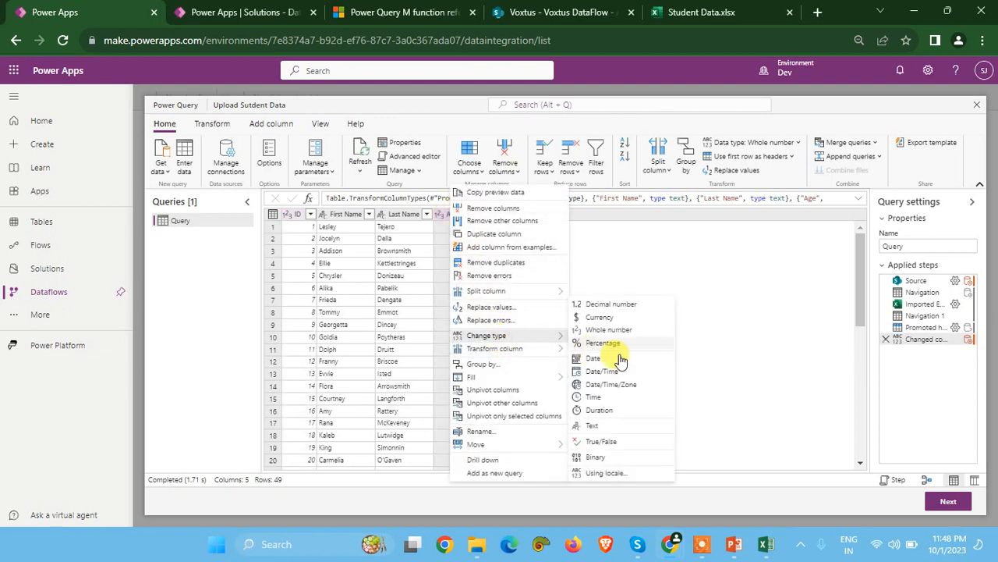
left_click(593, 427)
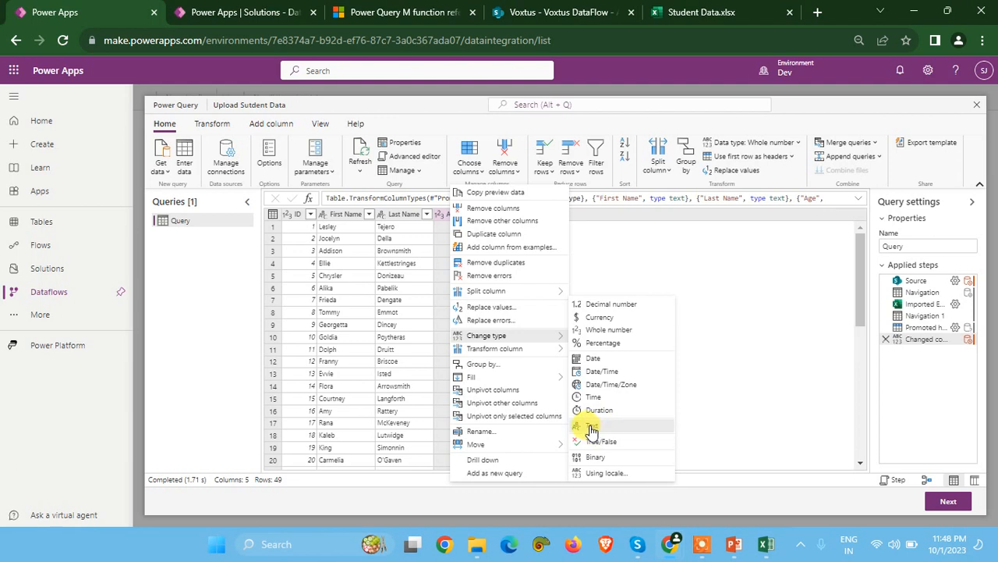
left_click(522, 320)
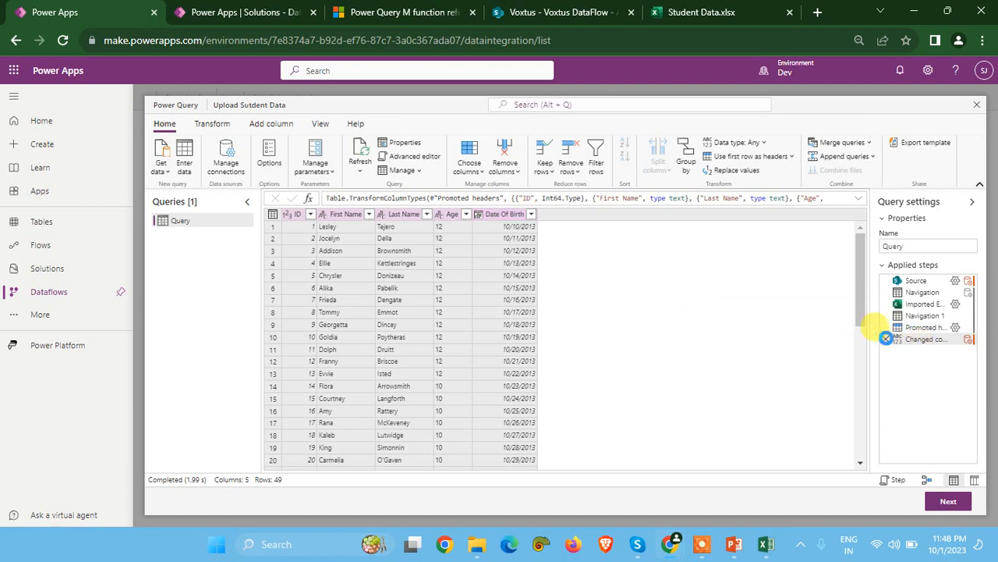
left_click(886, 340)
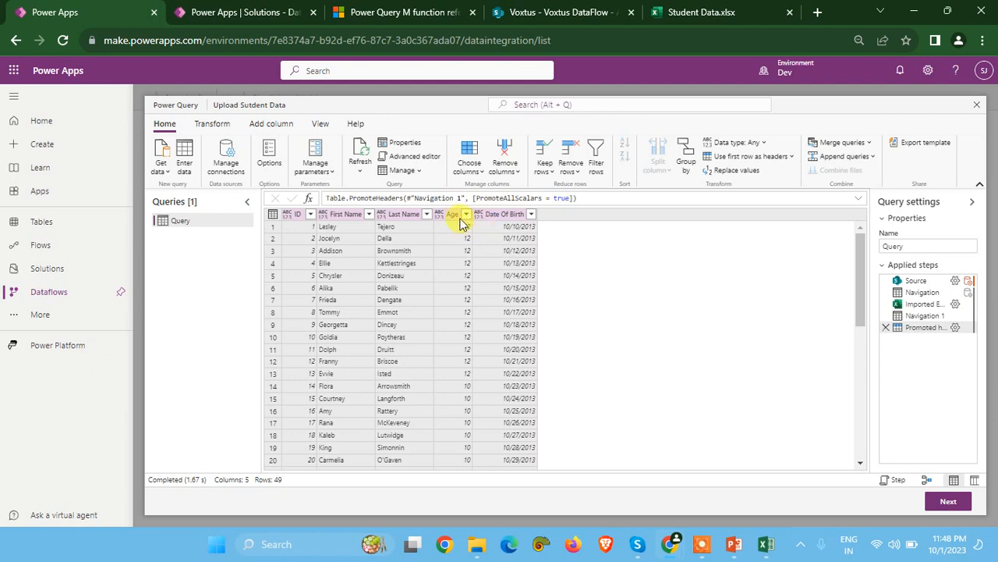
- Try changing all selected columns to the Whole number type, and remove that type change from the query
right_click(451, 219)
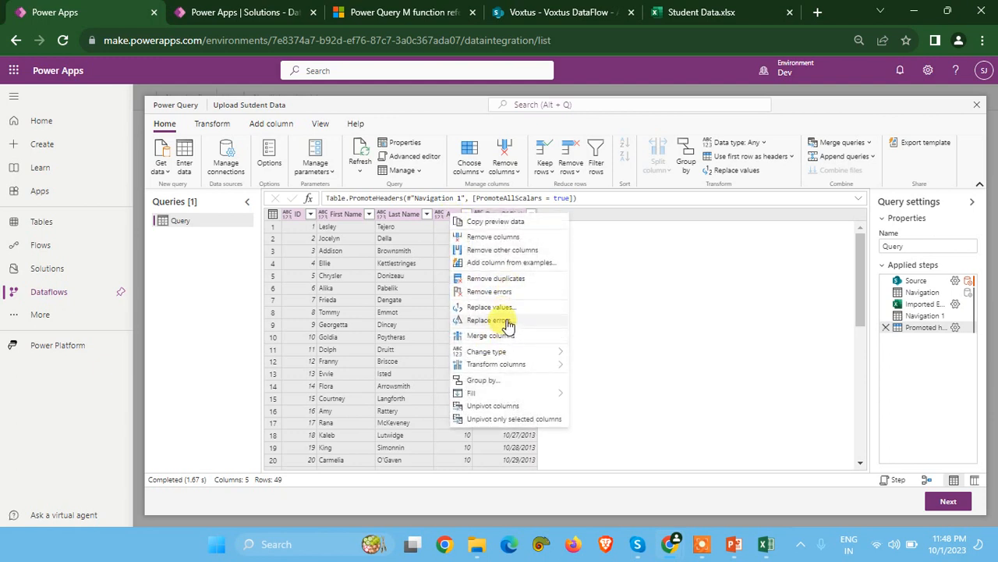
mouse_move(507, 351)
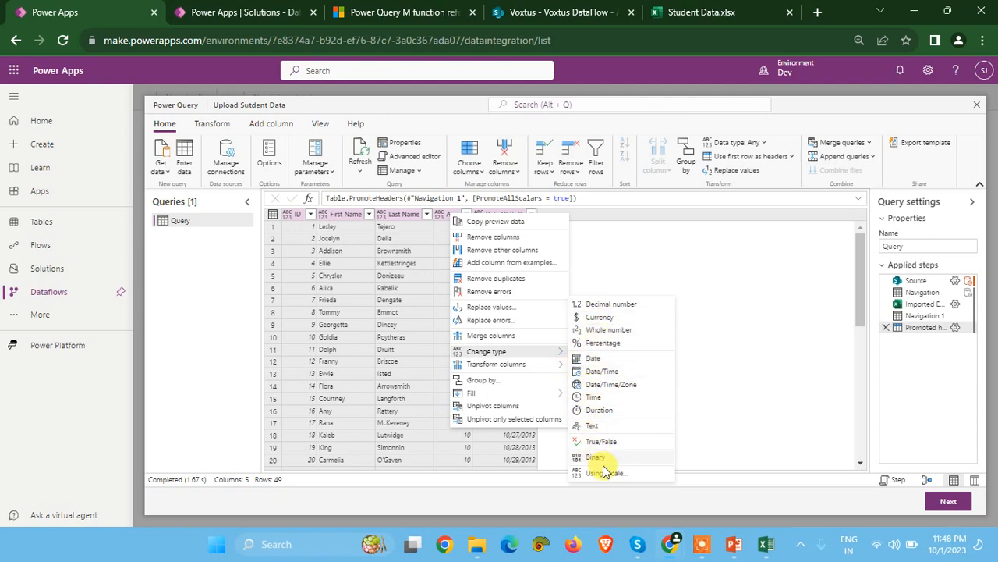
left_click(604, 330)
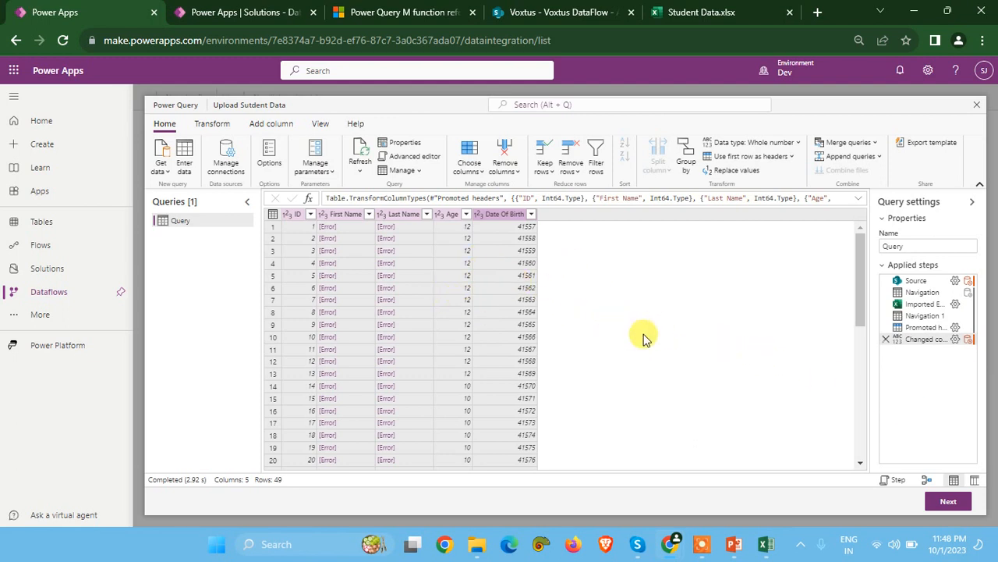
left_click(516, 290)
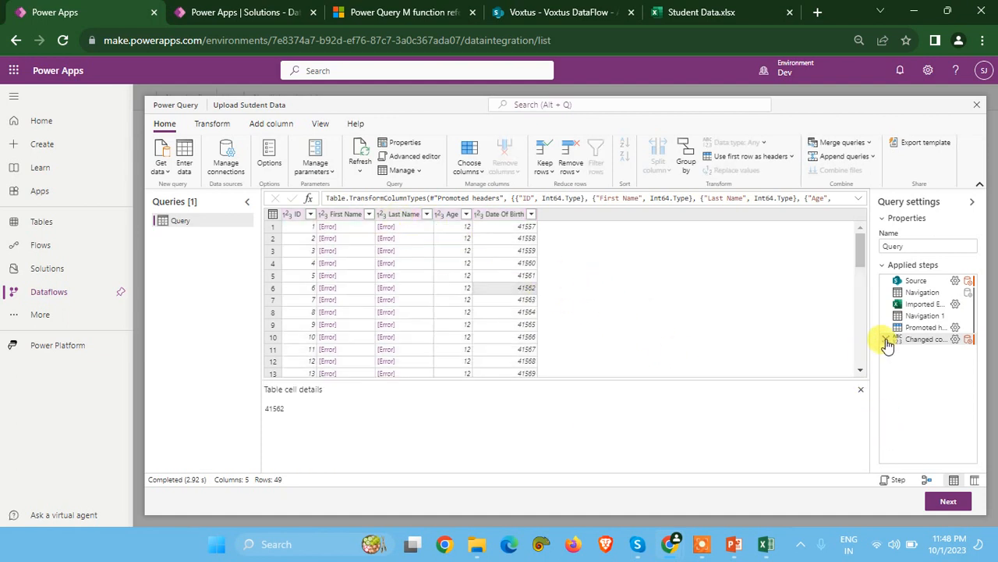
key("ctrl+z")
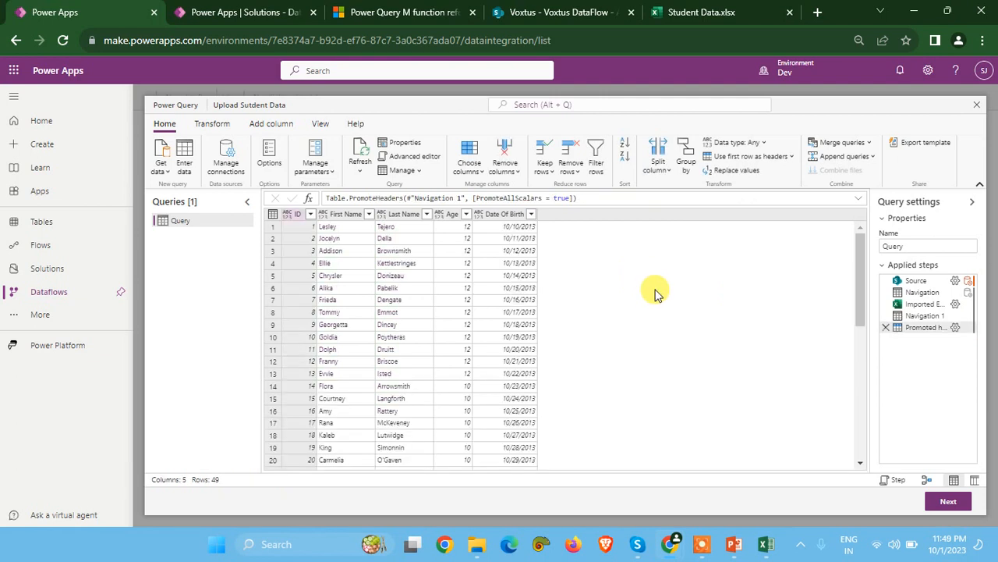
- Set only the Age column's data type to Whole number and review the resulting rows
left_click(442, 214)
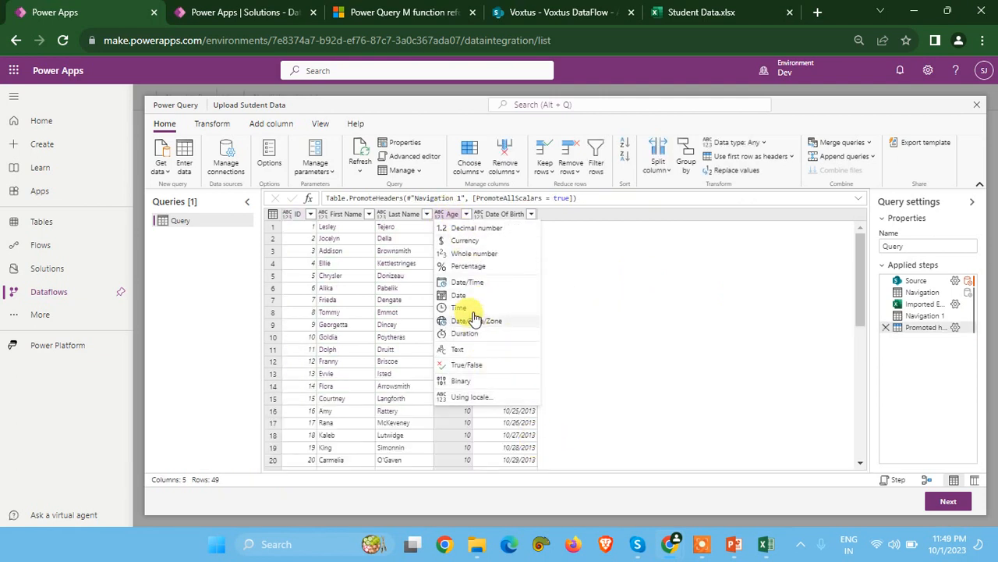
left_click(470, 252)
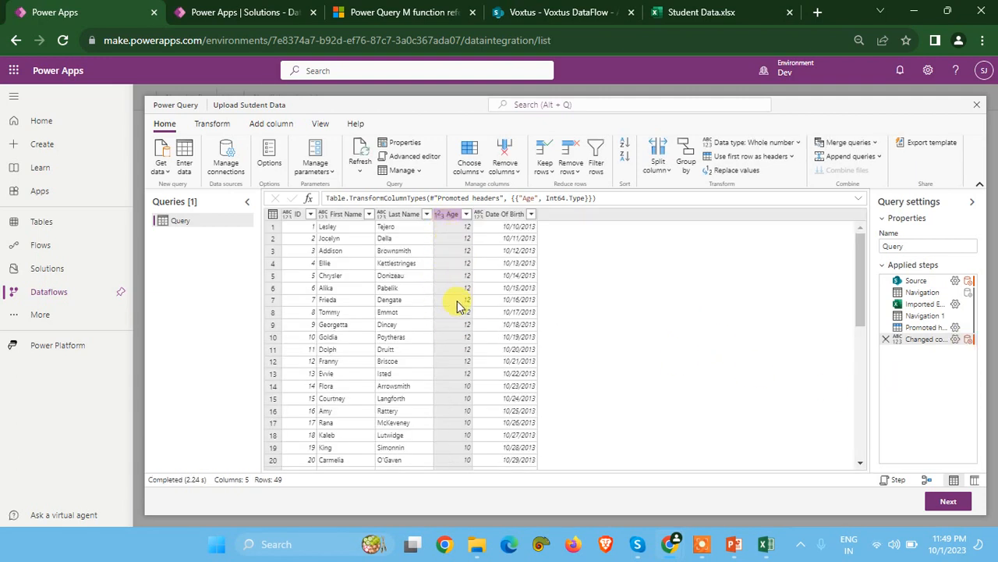
scroll(460, 312, "down", 3)
scroll(464, 332, "up", 3)
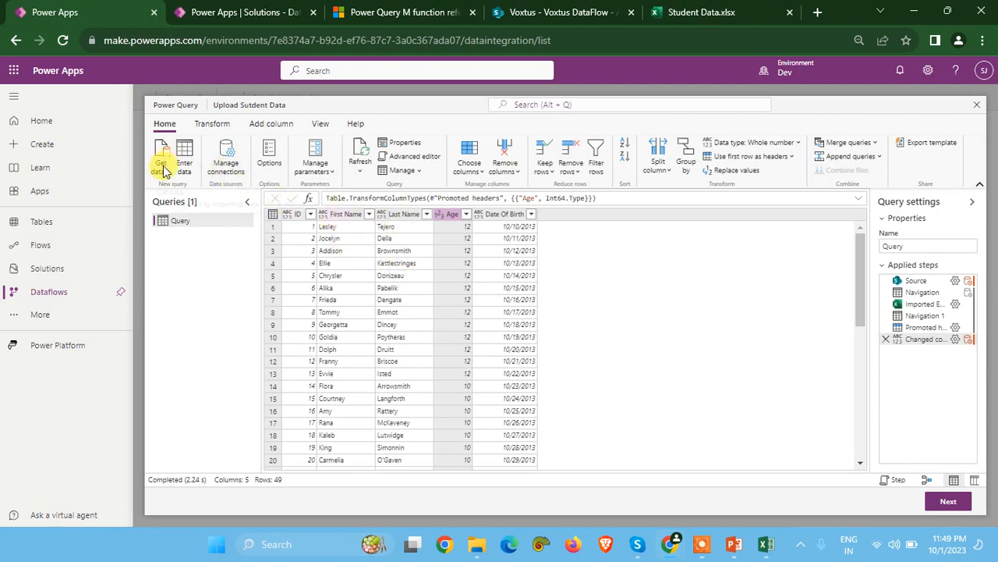
- Start a custom column for the student query and consult the linked Power Query M function reference
left_click(269, 124)
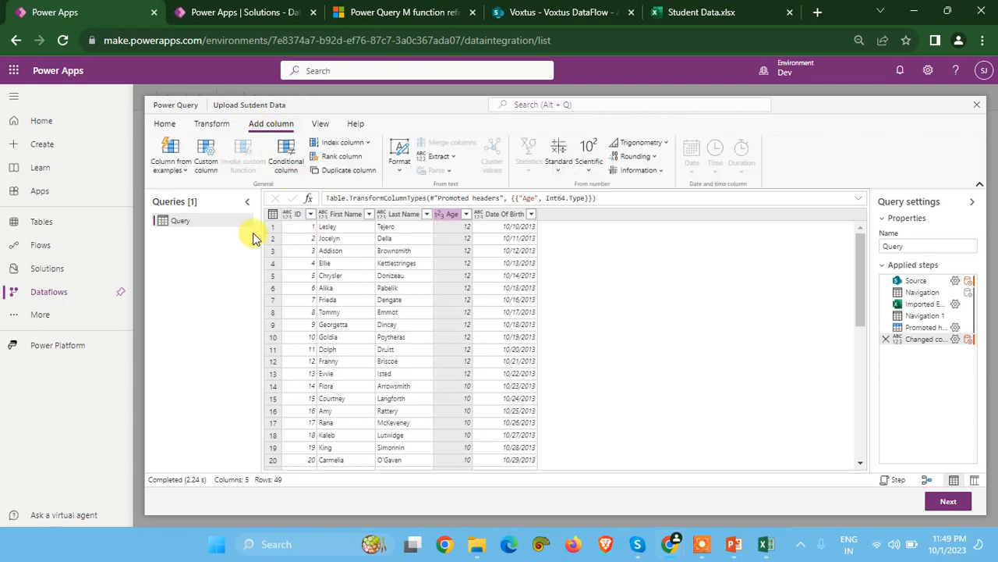
left_click(206, 158)
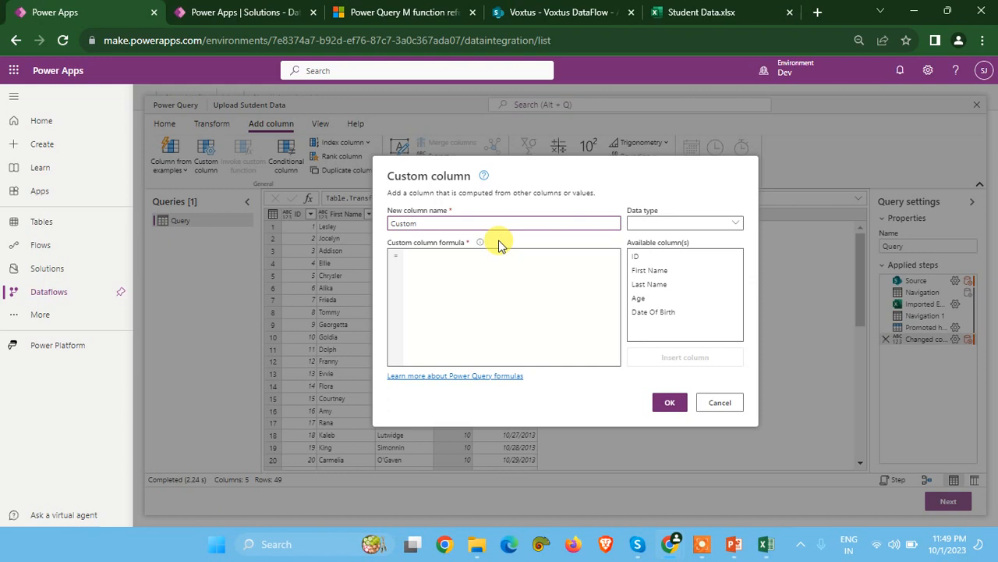
left_click(448, 378)
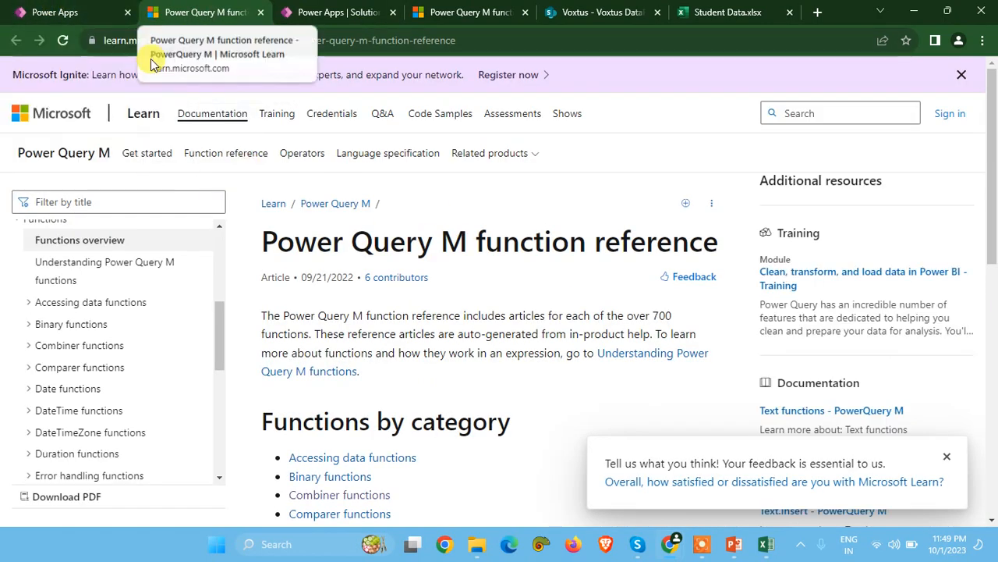
left_click(54, 14)
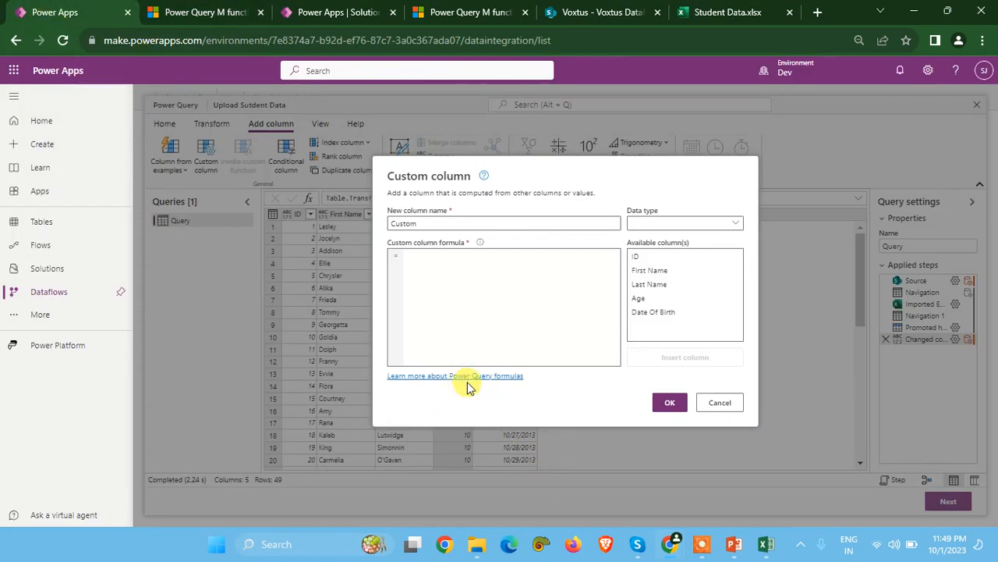
- Name the custom column Full Name and set its data type to Text
double_click(437, 223)
type("Fu")
key("Tab")
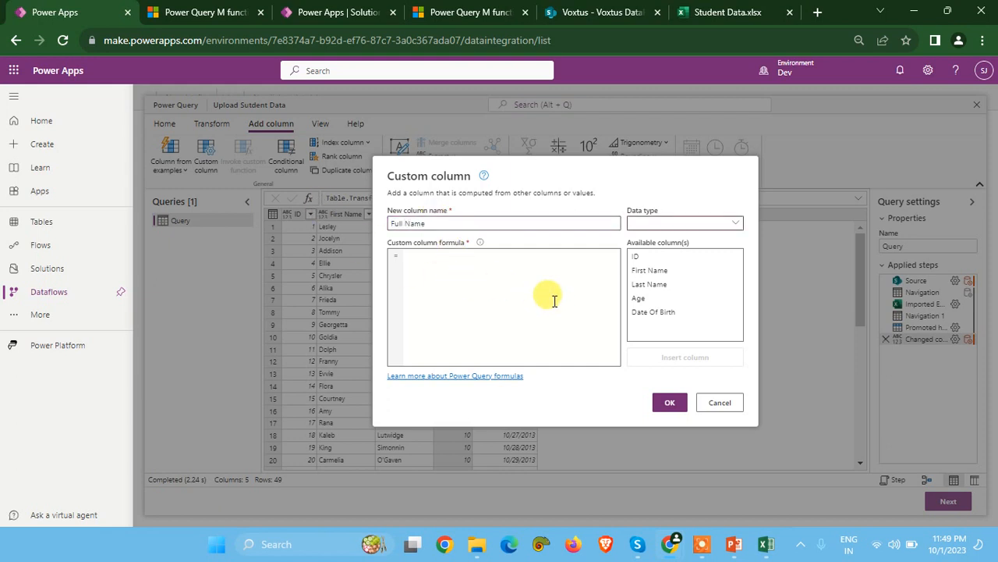
left_click(681, 225)
left_click(656, 386)
left_click(479, 266)
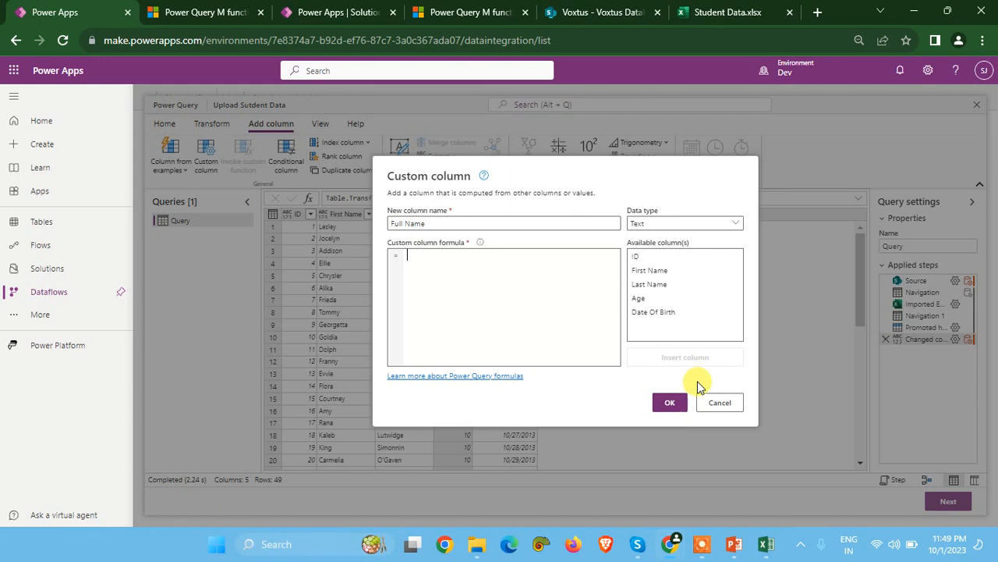
- Add the column with the formula Text.Combine({[First Name]," ",[Last Name]})
type("Text.Combine({")
double_click(649, 269)
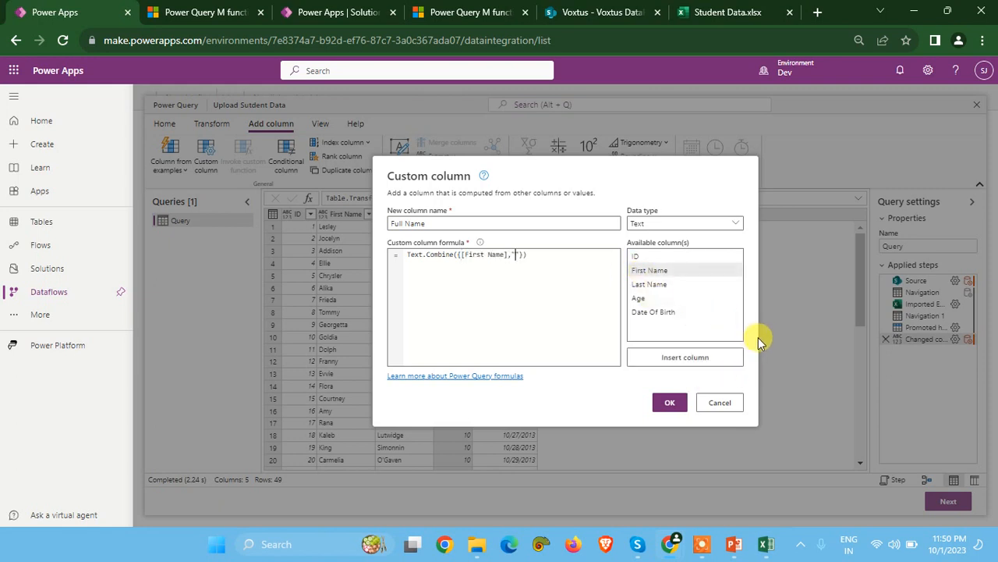
type(",\" \",")
double_click(649, 284)
left_click(669, 398)
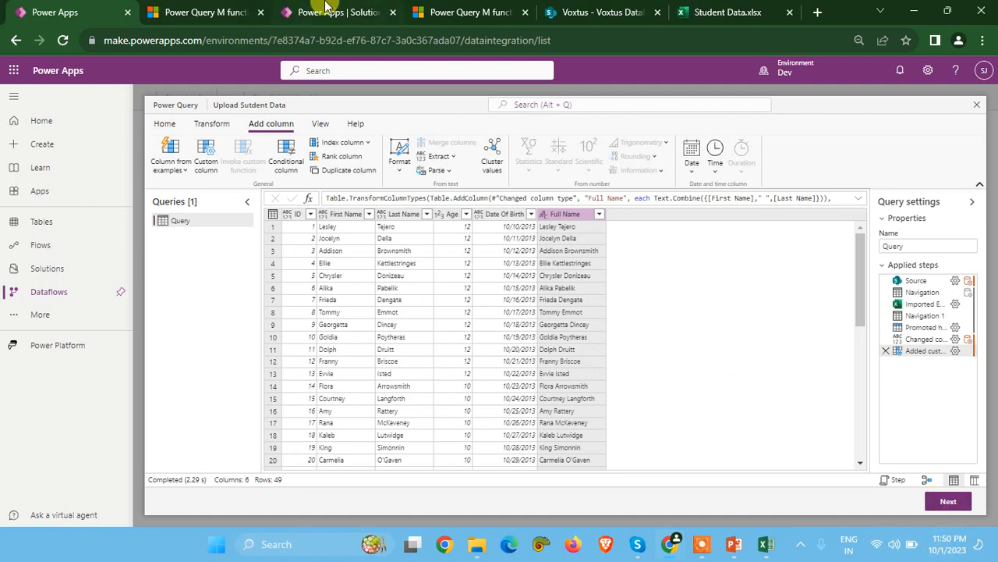
- Check the Student table's columns and existing data in the solution, and return to the query
left_click(324, 12)
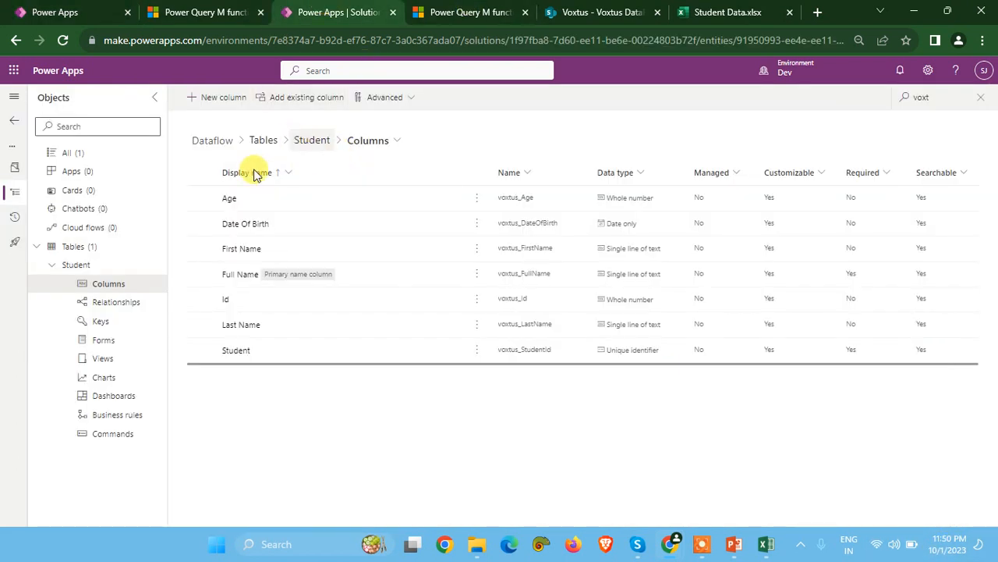
left_click(70, 265)
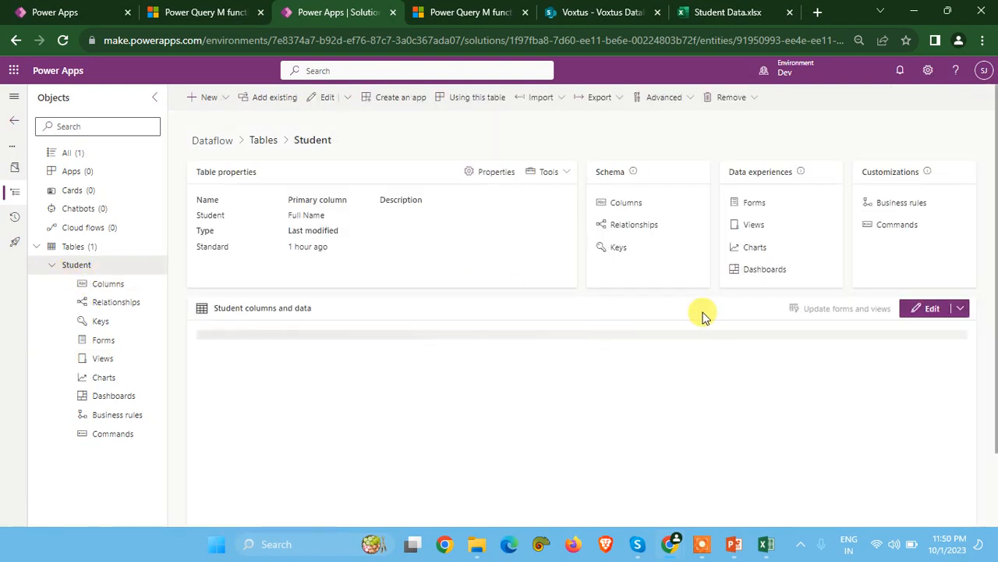
left_click(932, 312)
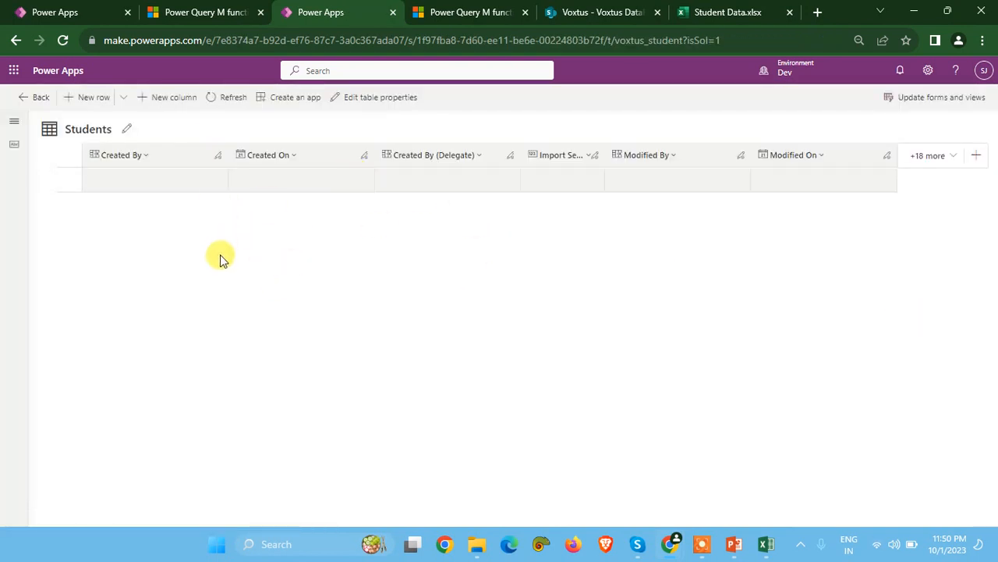
left_click(191, 11)
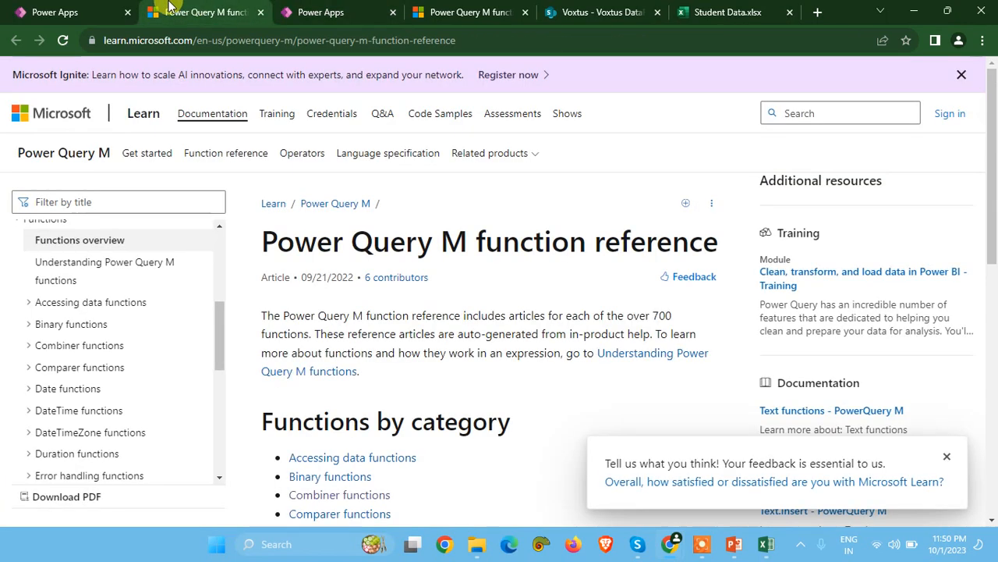
left_click(32, 12)
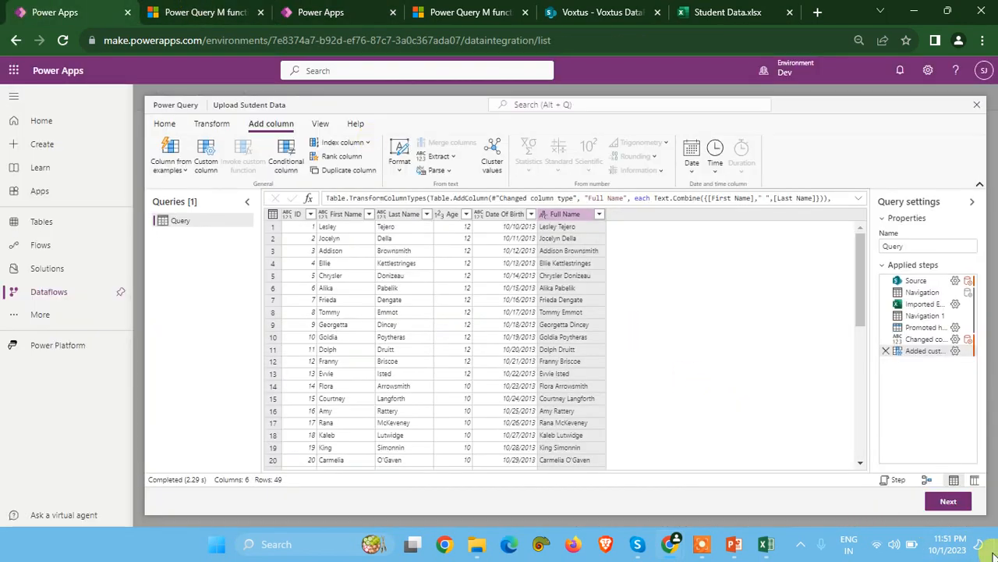
- Proceed to the table mapping and set the query to load to the existing table voxtus_Student
left_click(946, 503)
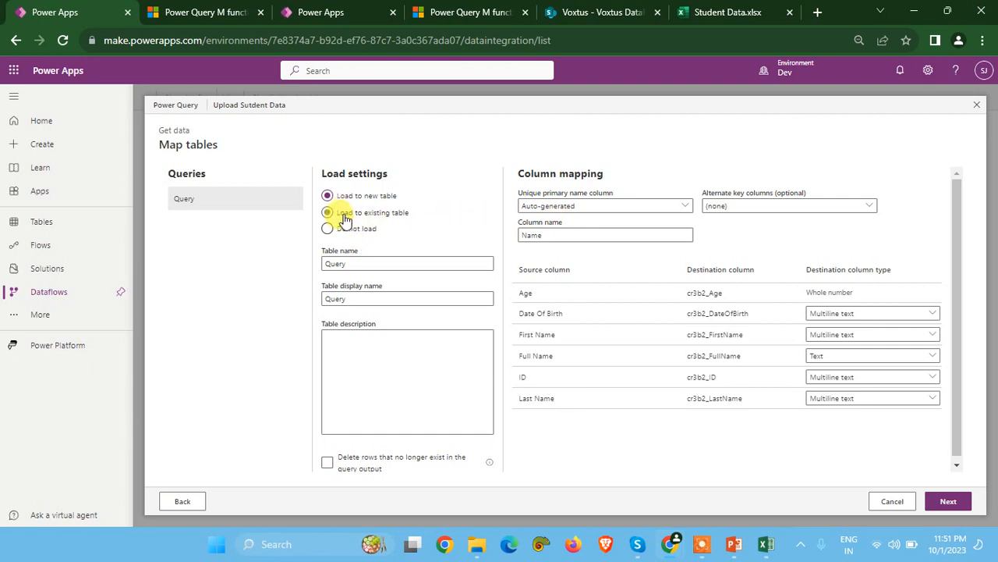
left_click(345, 217)
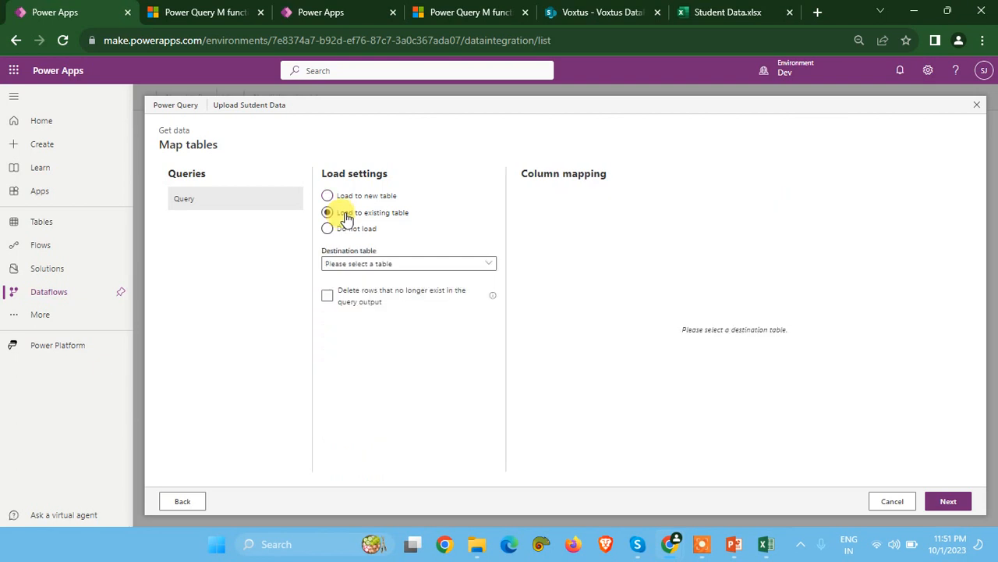
left_click(367, 266)
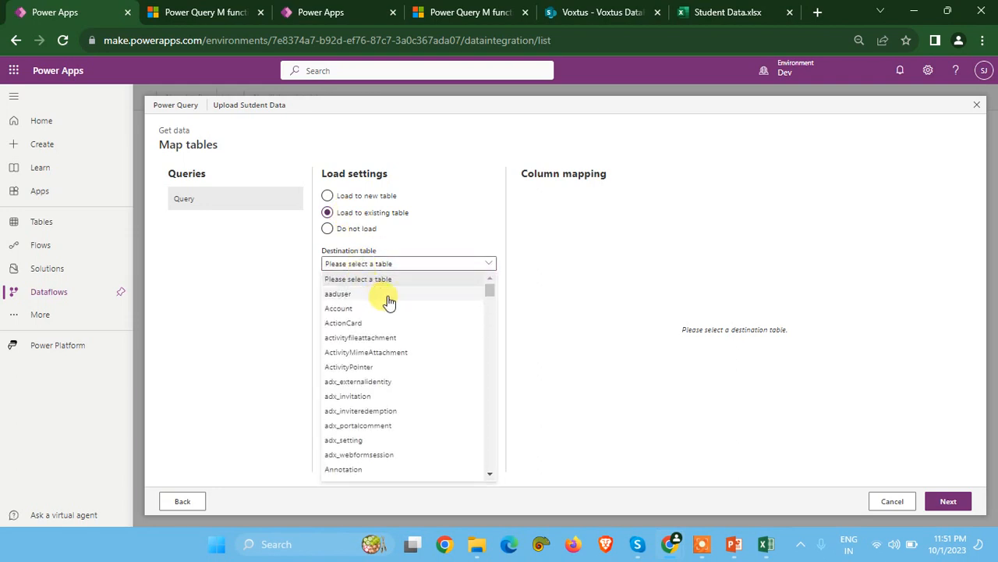
scroll(390, 401, "down", 10)
scroll(368, 394, "down", 15)
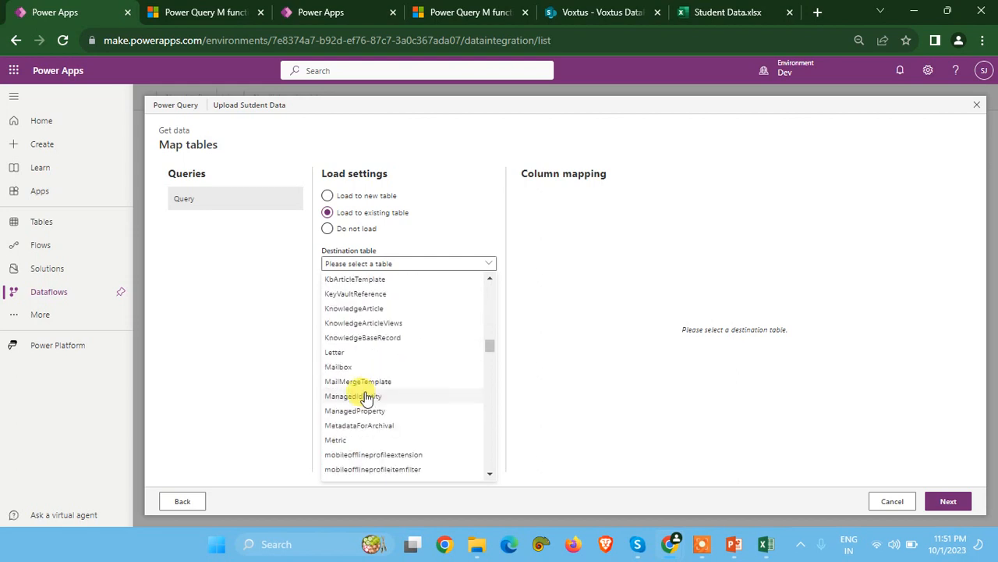
scroll(368, 401, "down", 15)
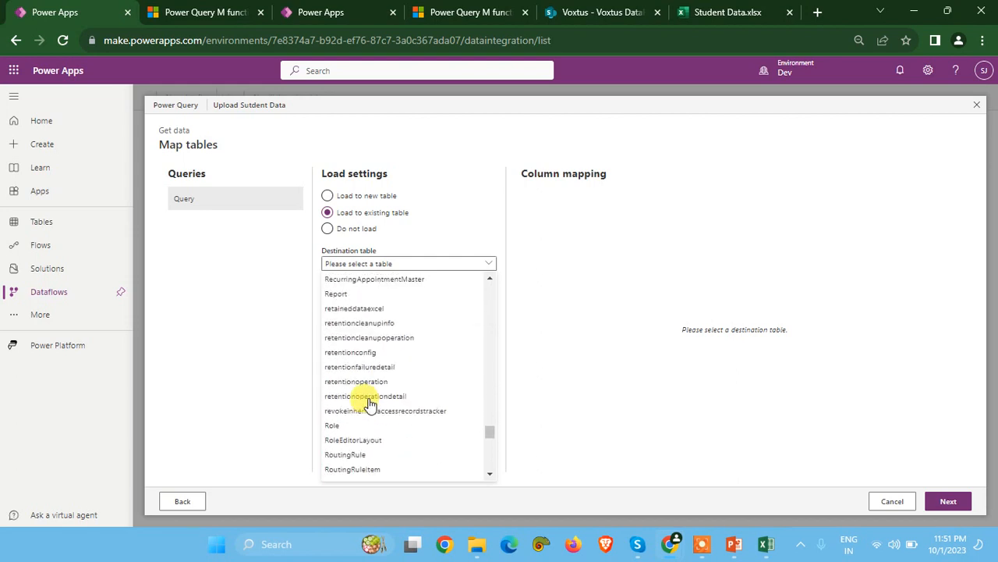
scroll(370, 404, "down", 1)
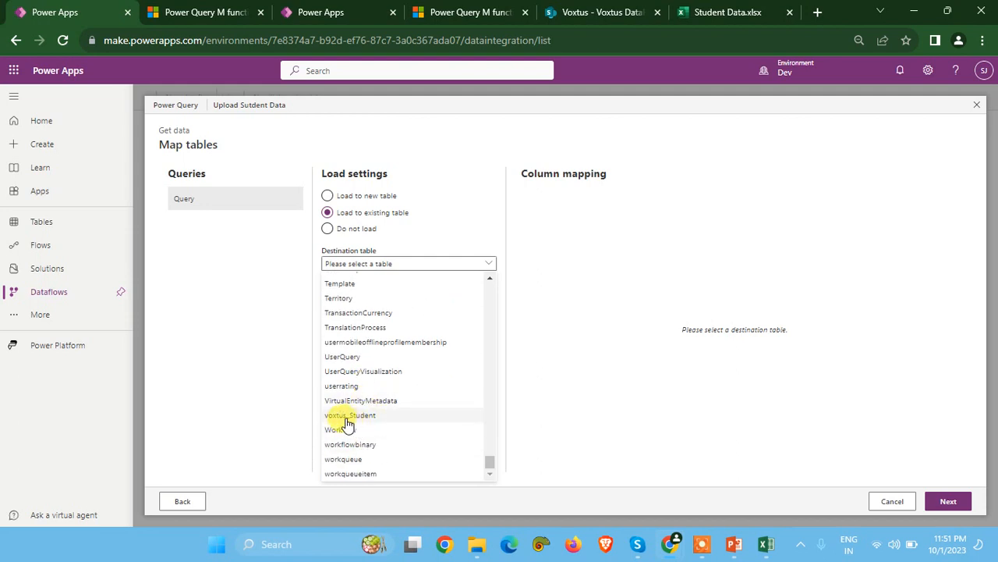
left_click(368, 416)
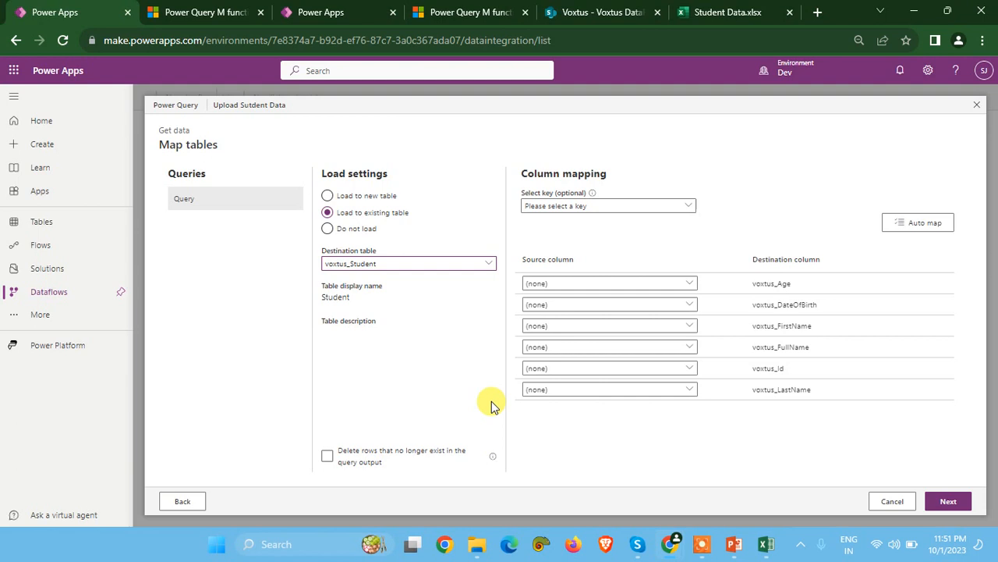
- Check the keys offered for the column mapping, and open the Student table's keys in the solution
left_click(590, 208)
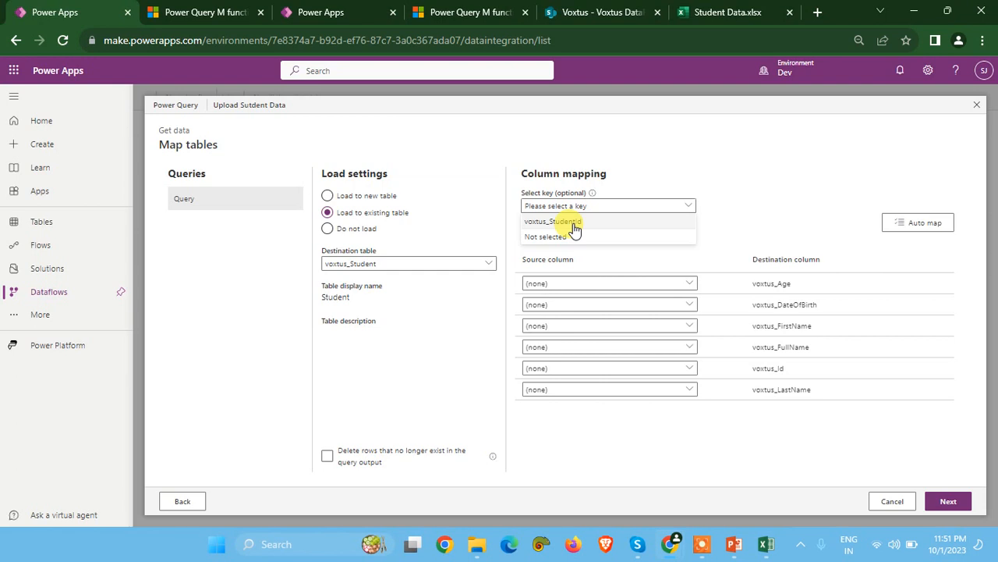
left_click(319, 10)
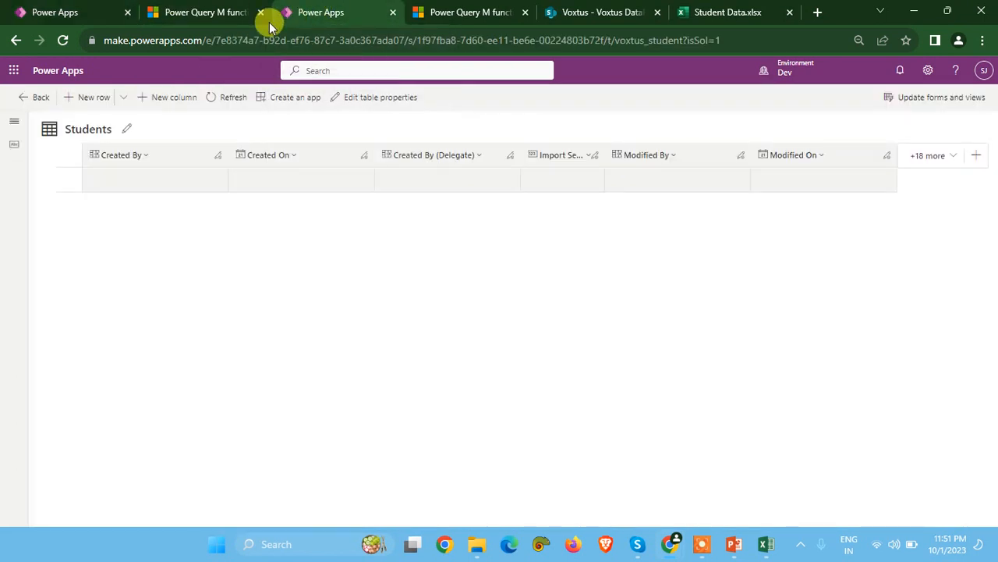
left_click(23, 97)
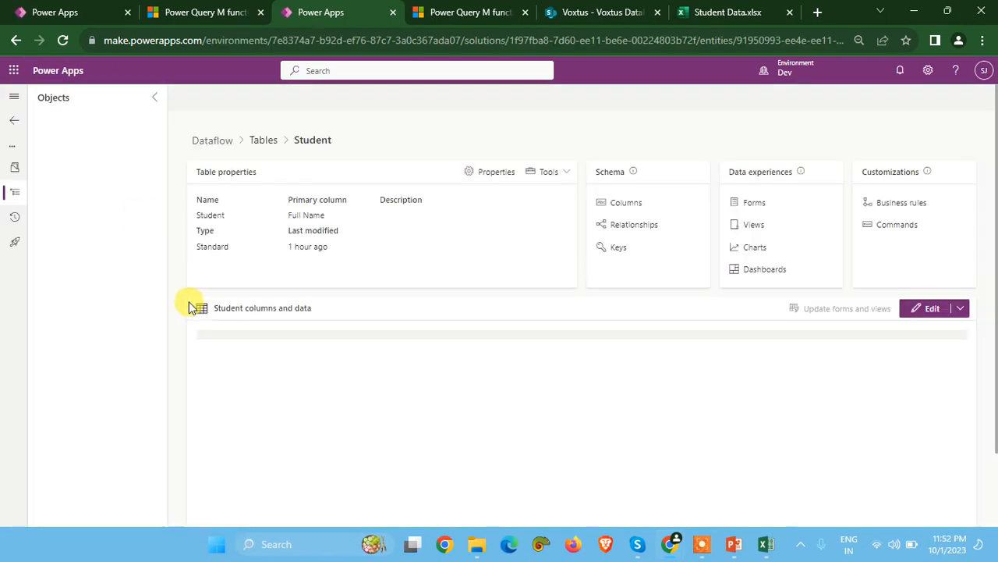
left_click(35, 250)
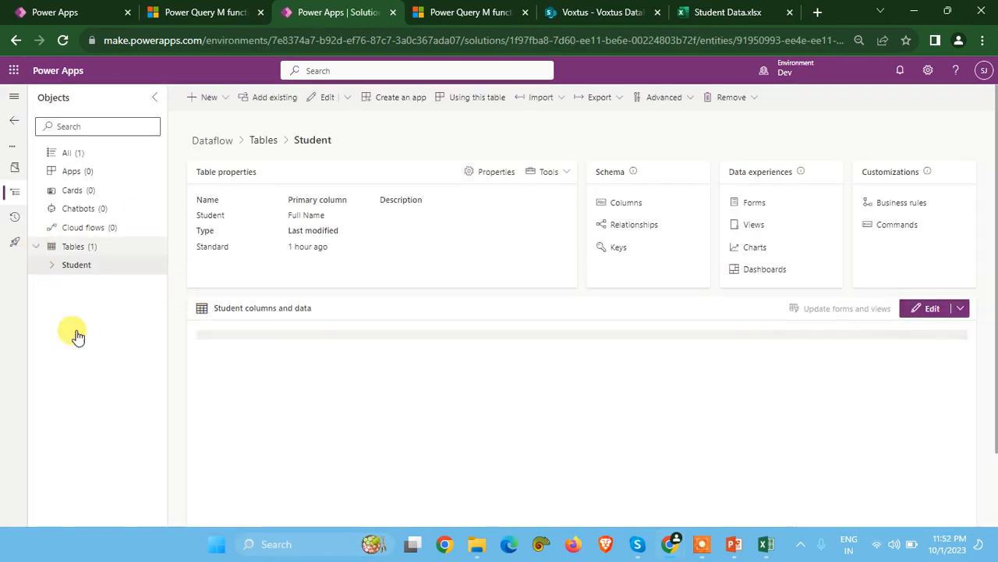
left_click(55, 268)
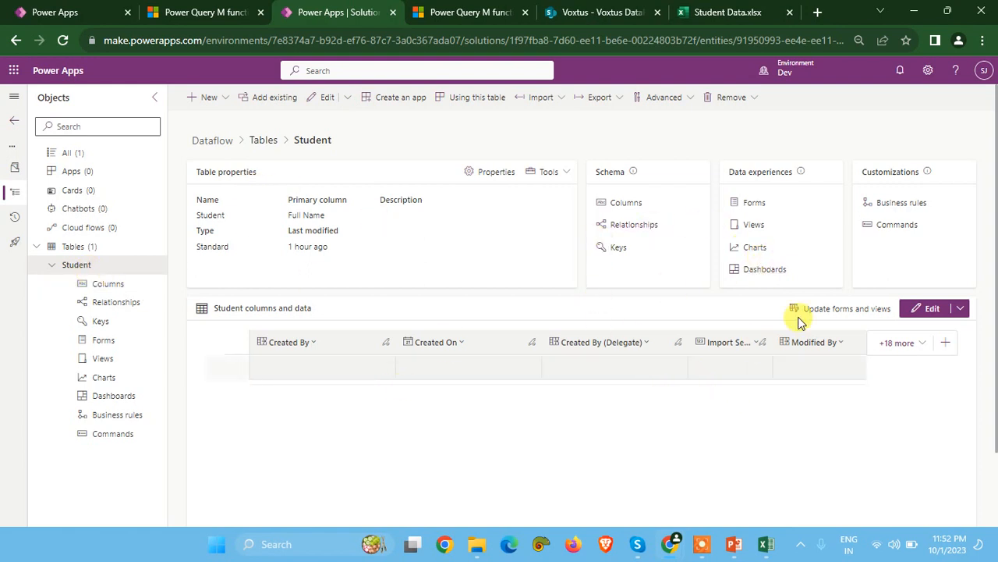
left_click(103, 320)
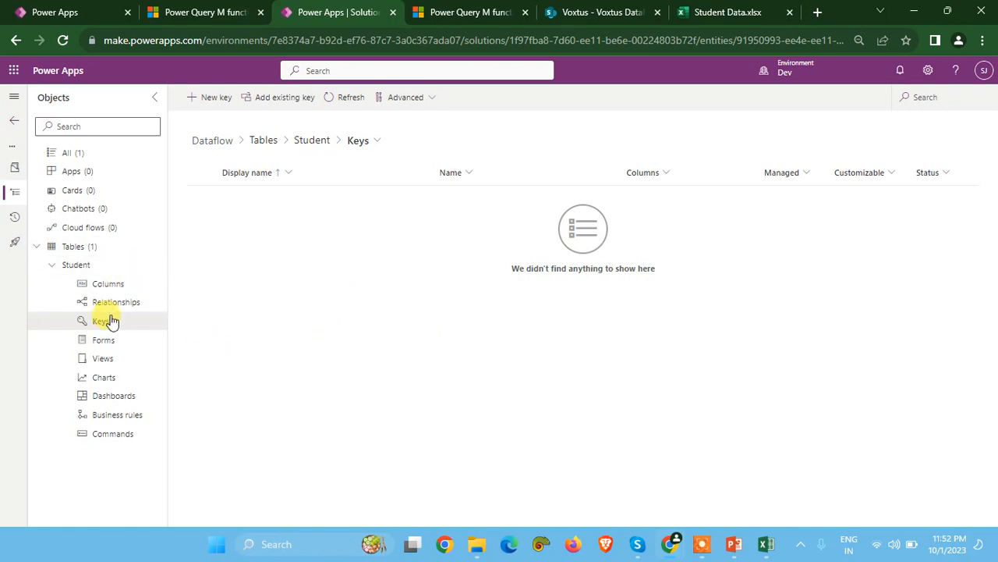
- Create a key named Student Key ID on the Student table's Id column and save it
left_click(218, 104)
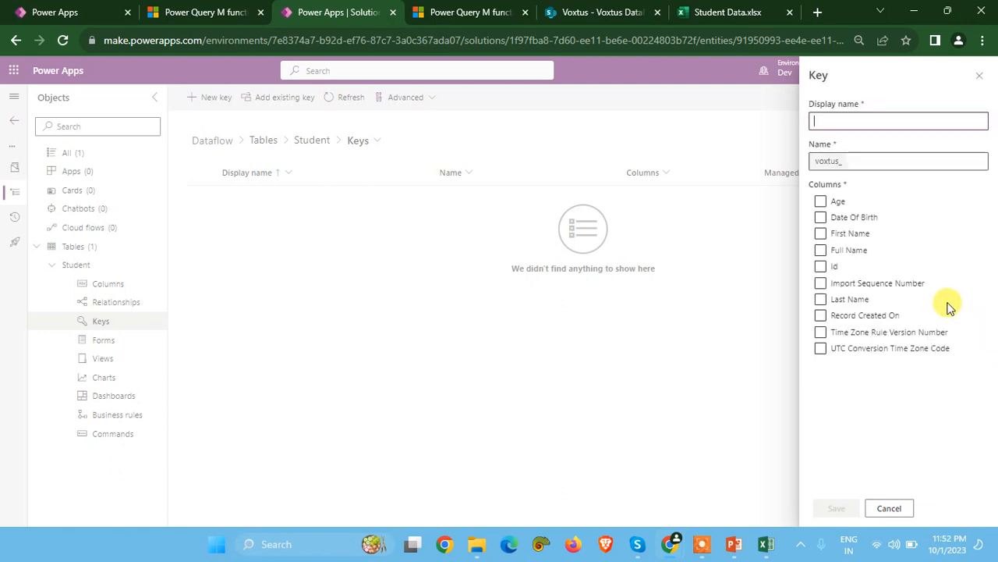
left_click(820, 266)
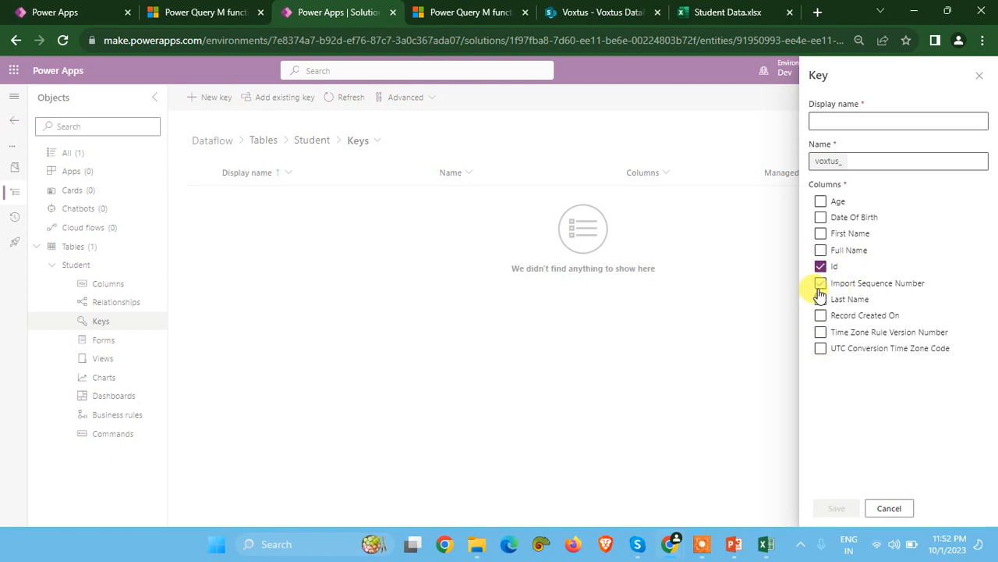
left_click(828, 123)
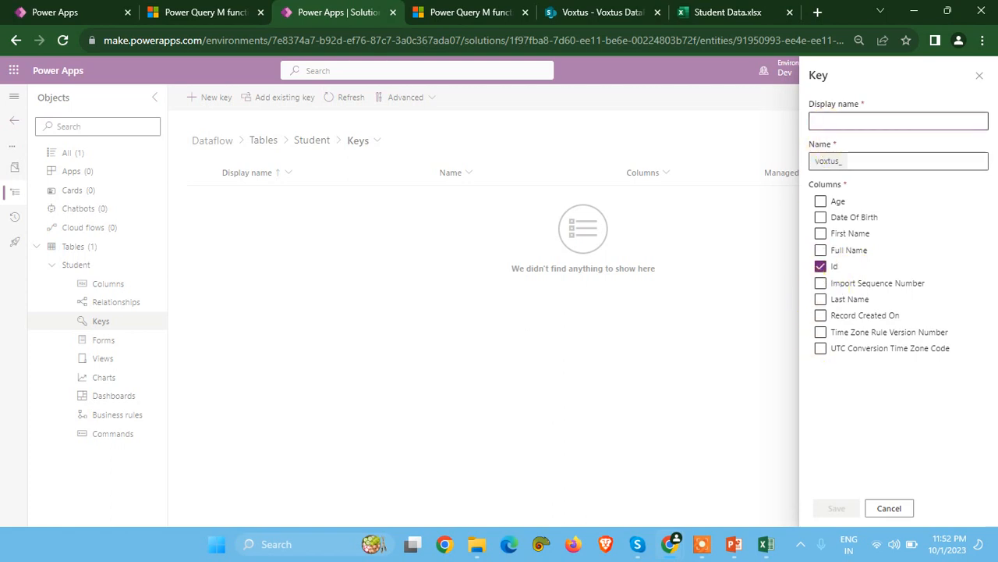
type("Student Key ID")
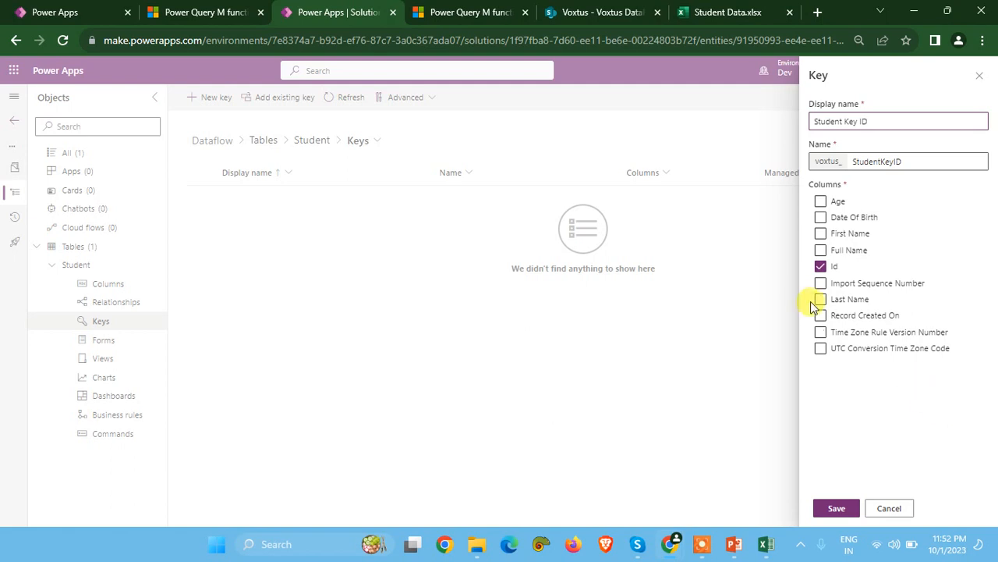
left_click(829, 500)
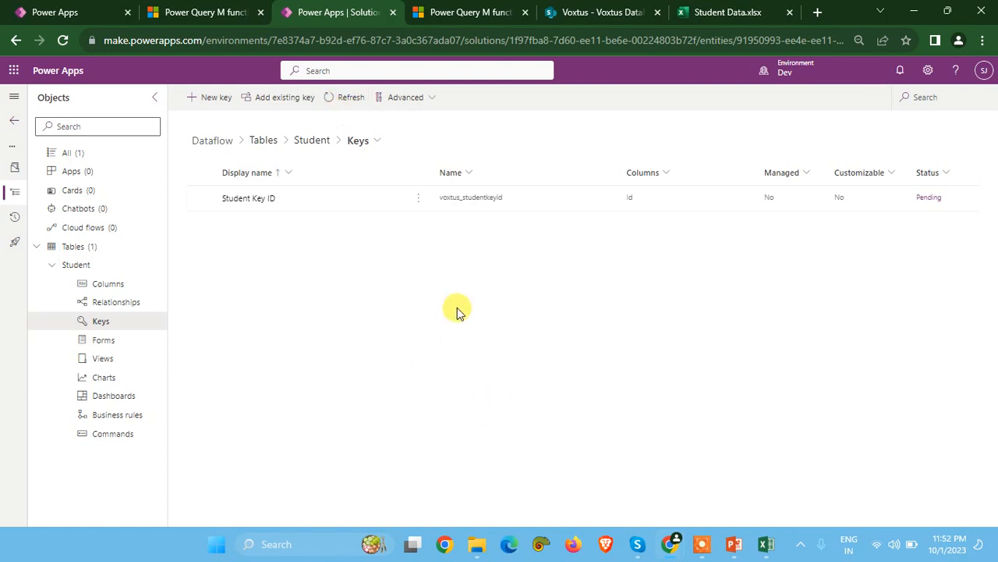
left_click(936, 204)
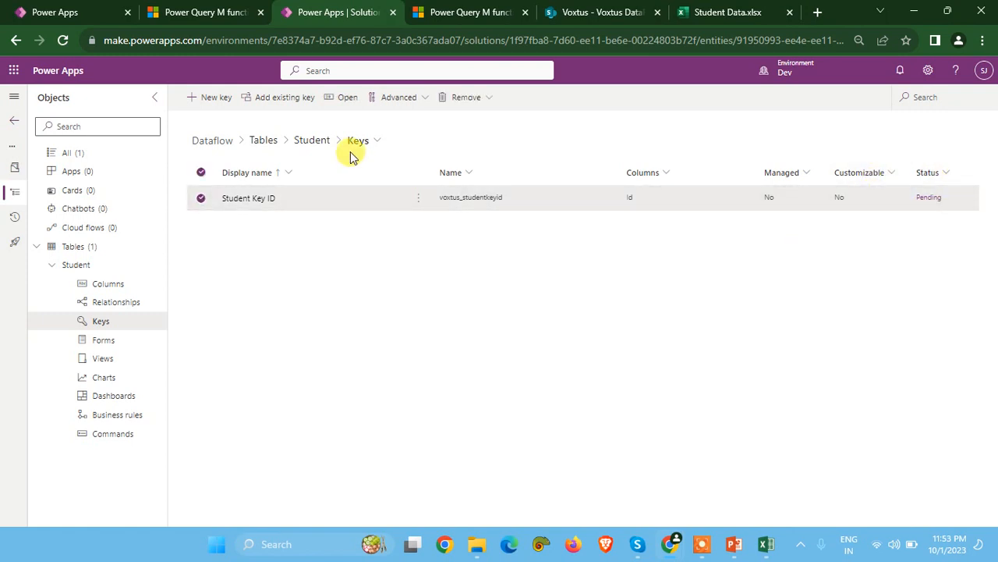
left_click(201, 199)
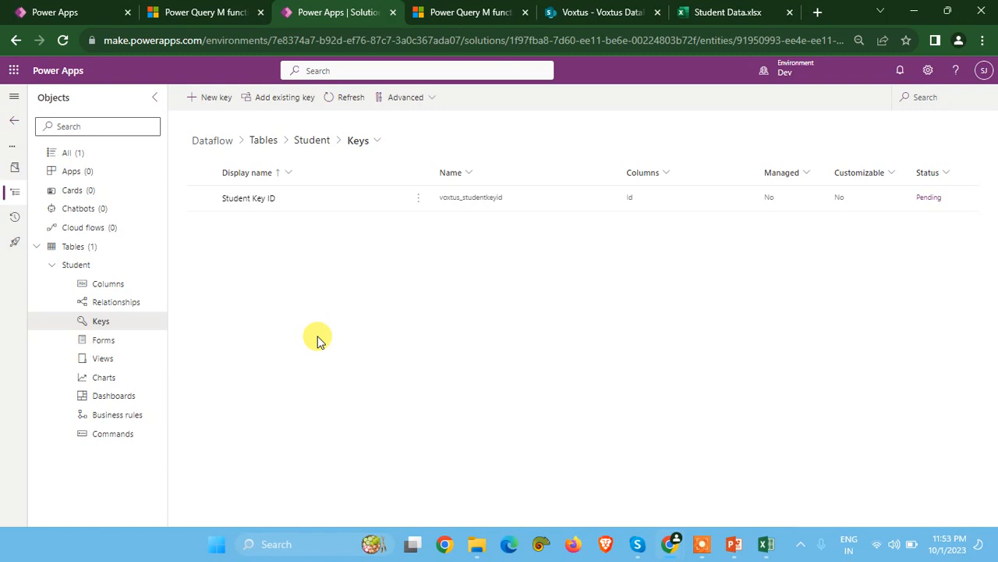
left_click(208, 101)
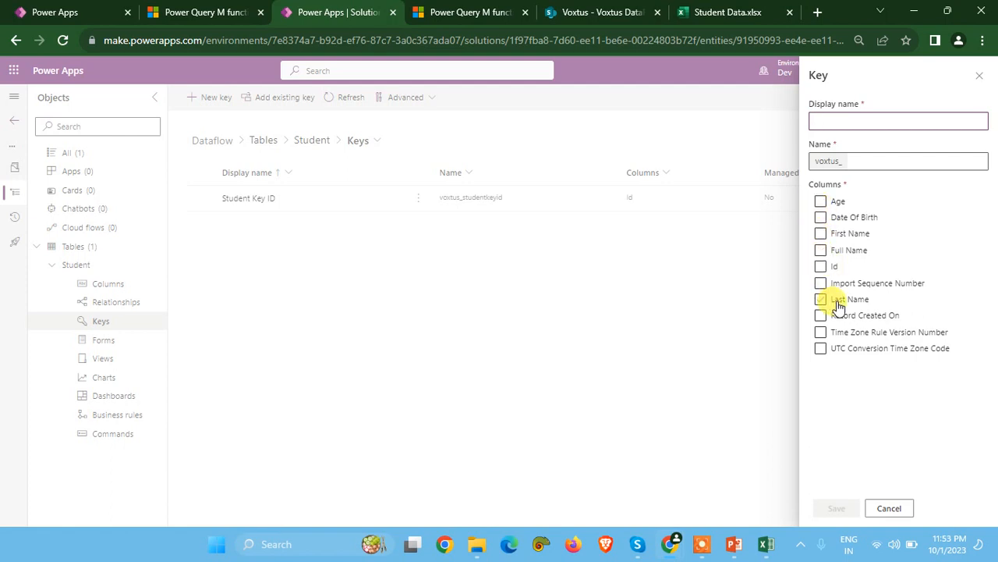
left_click(890, 508)
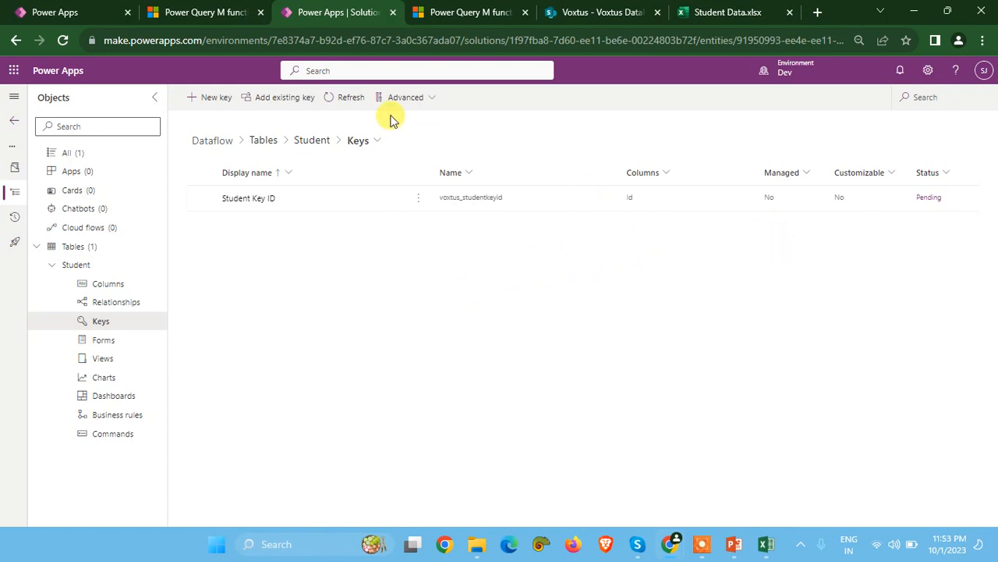
- Refresh the Student table's keys list to check the status of Student Key ID
left_click(332, 97)
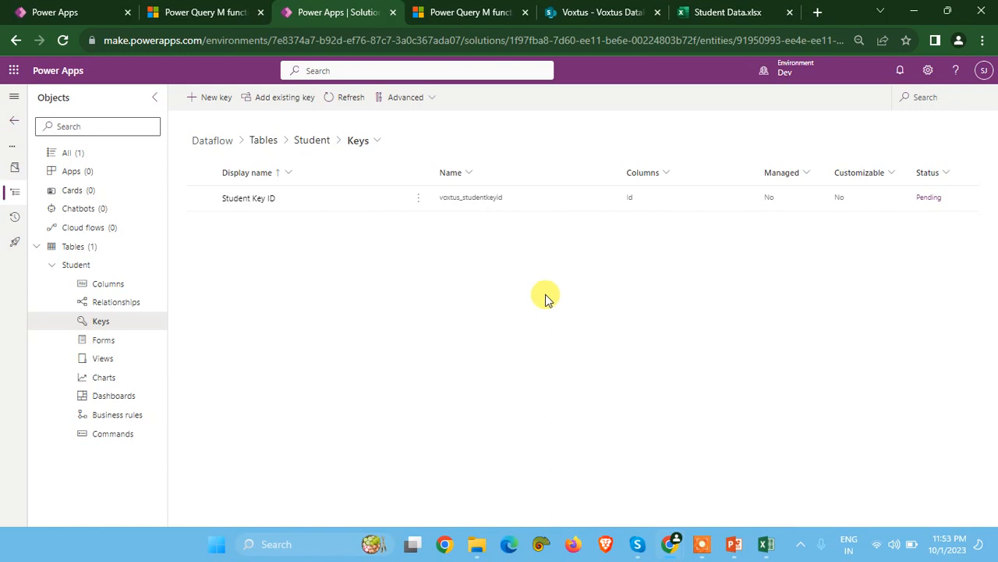
left_click(334, 99)
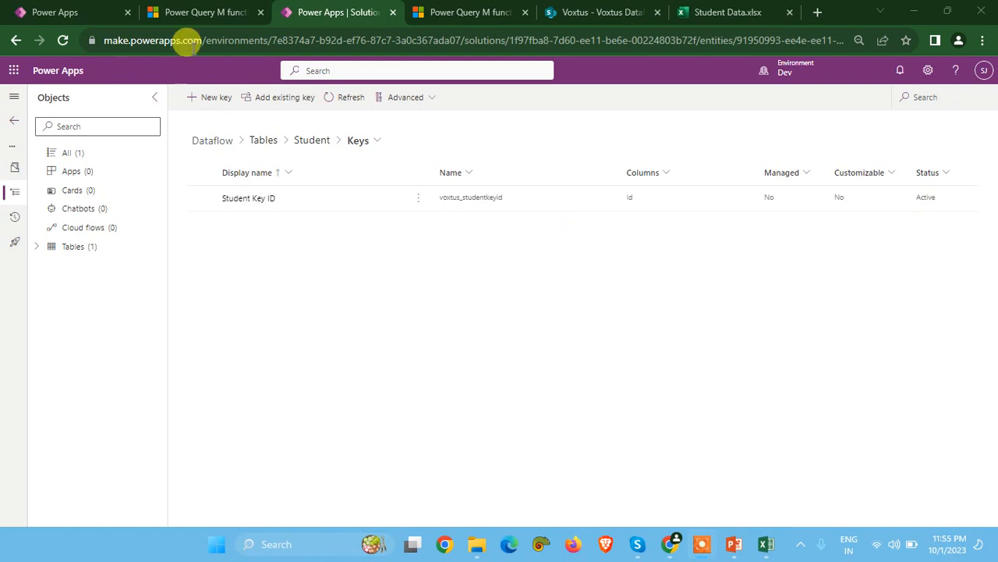
left_click(336, 101)
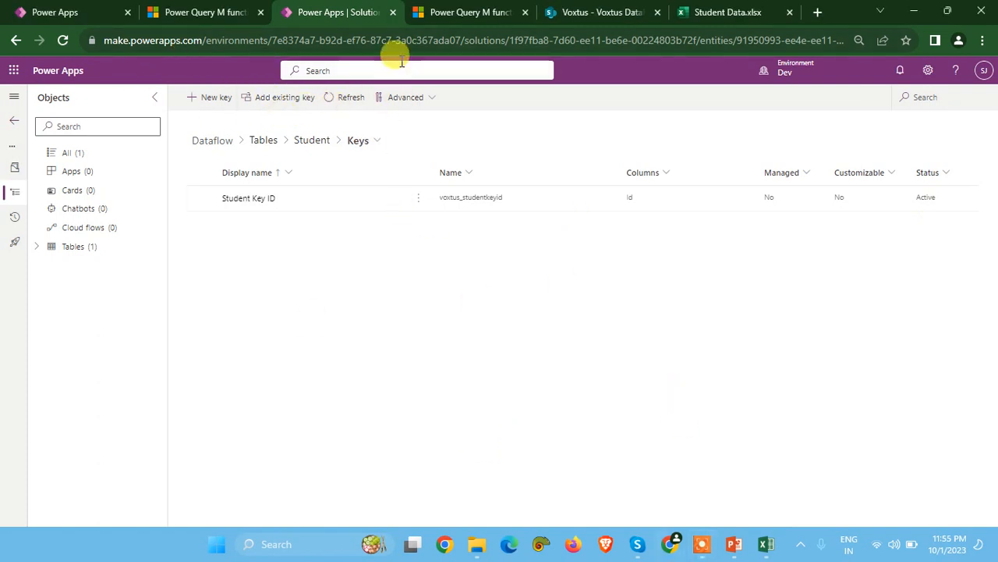
- Return to the dataflow, reload the table mapping from the query, and select Student Key ID (voxtus_Id) as the mapping key
left_click(426, 12)
left_click(54, 12)
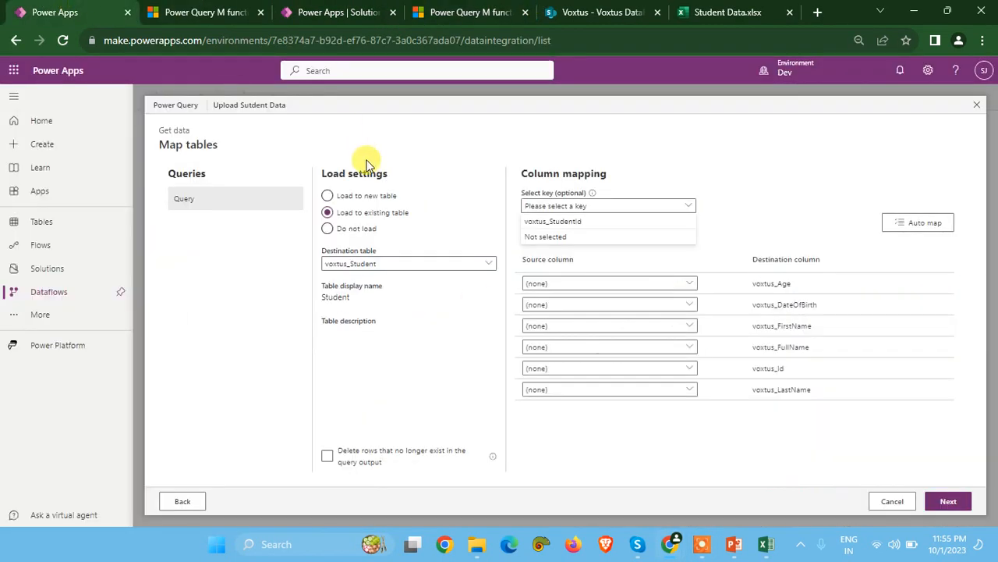
left_click(185, 506)
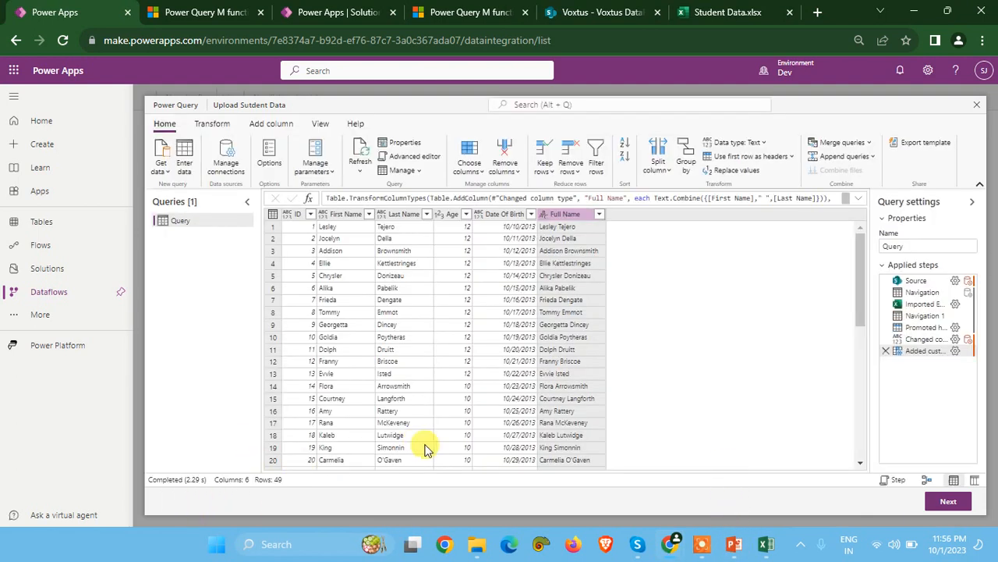
left_click(953, 501)
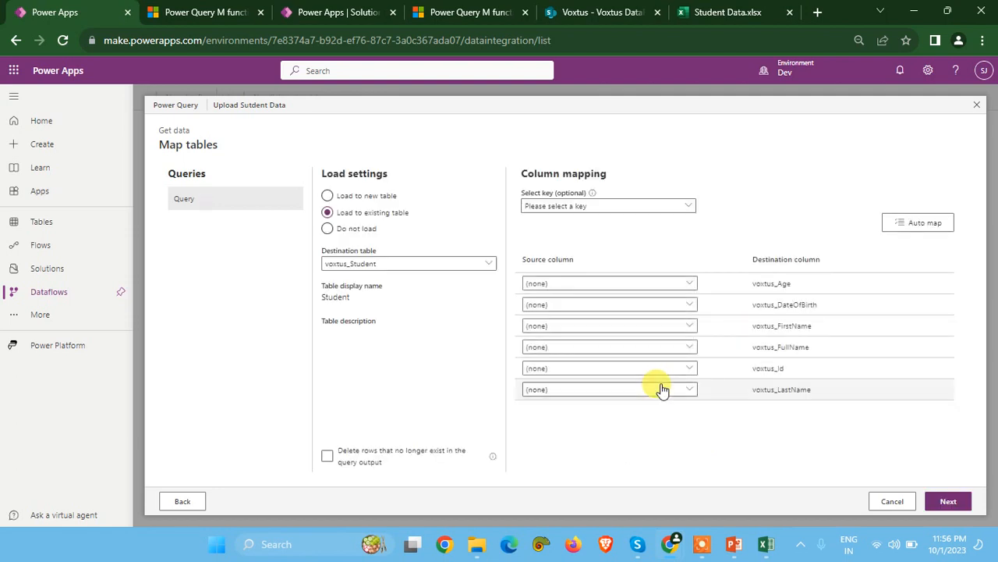
left_click(557, 207)
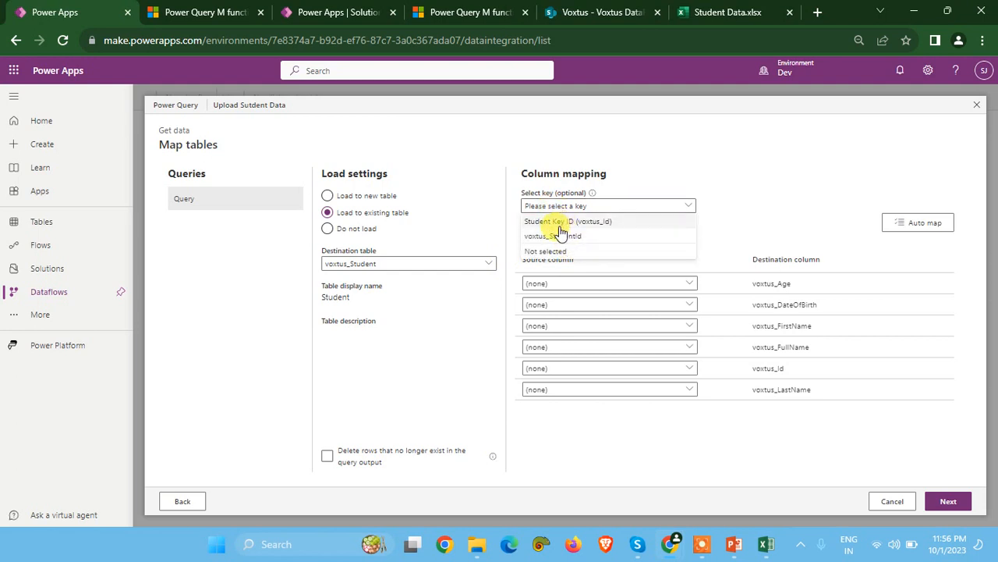
left_click(606, 223)
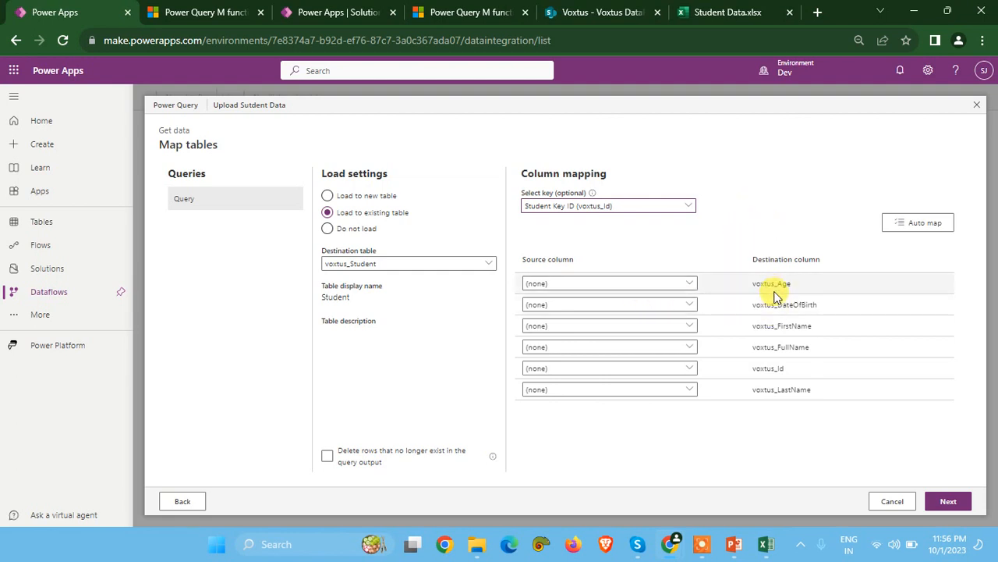
- Map the source columns Age, Date Of Birth and First Name to voxtus_Age, voxtus_DateOfBirth and voxtus_FirstName
left_click(659, 283)
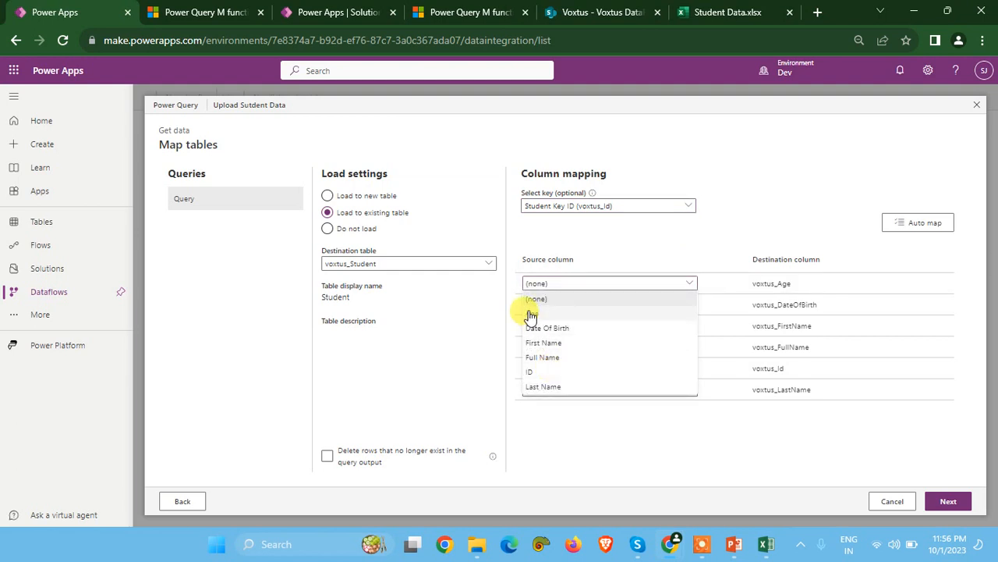
left_click(532, 314)
left_click(651, 305)
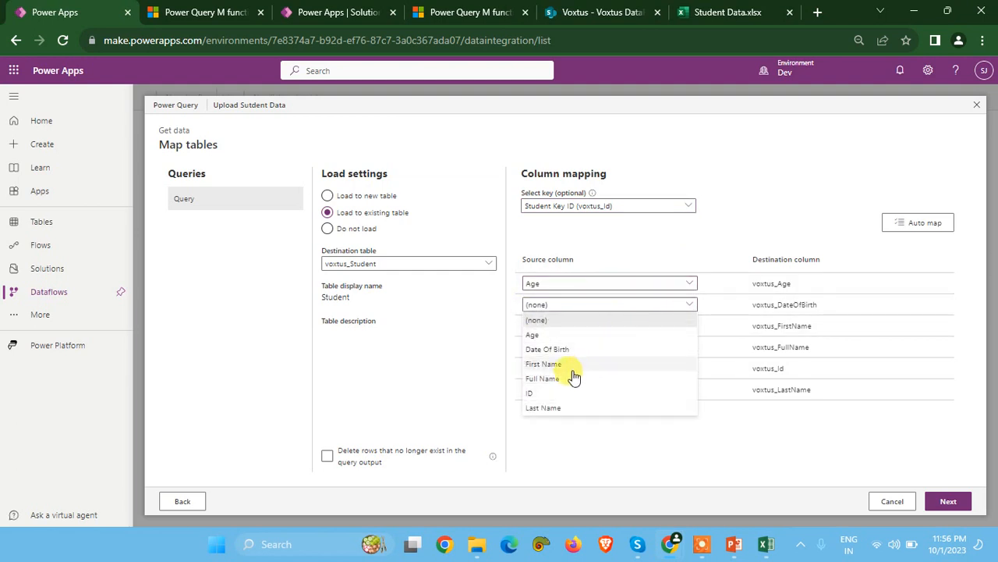
left_click(546, 349)
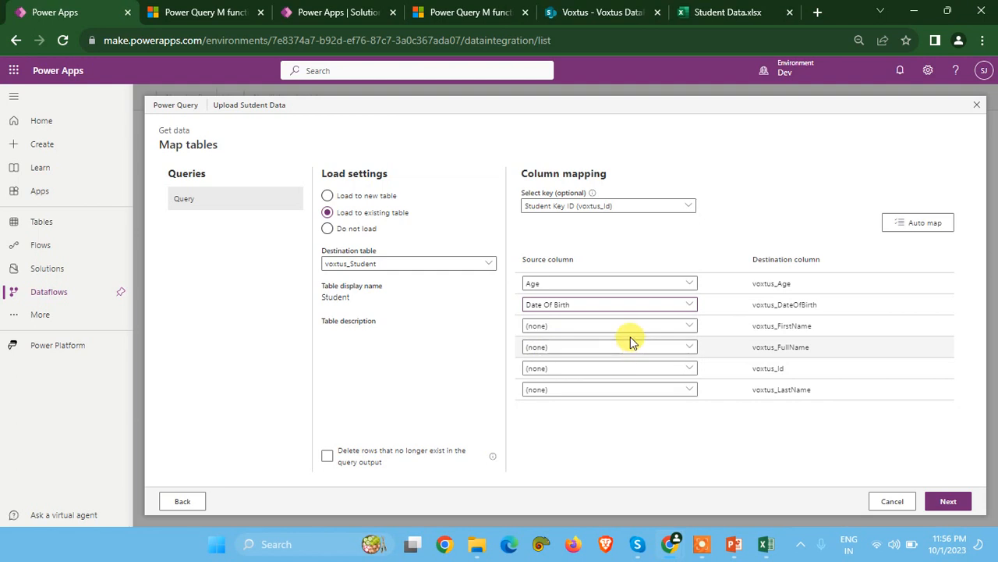
left_click(627, 329)
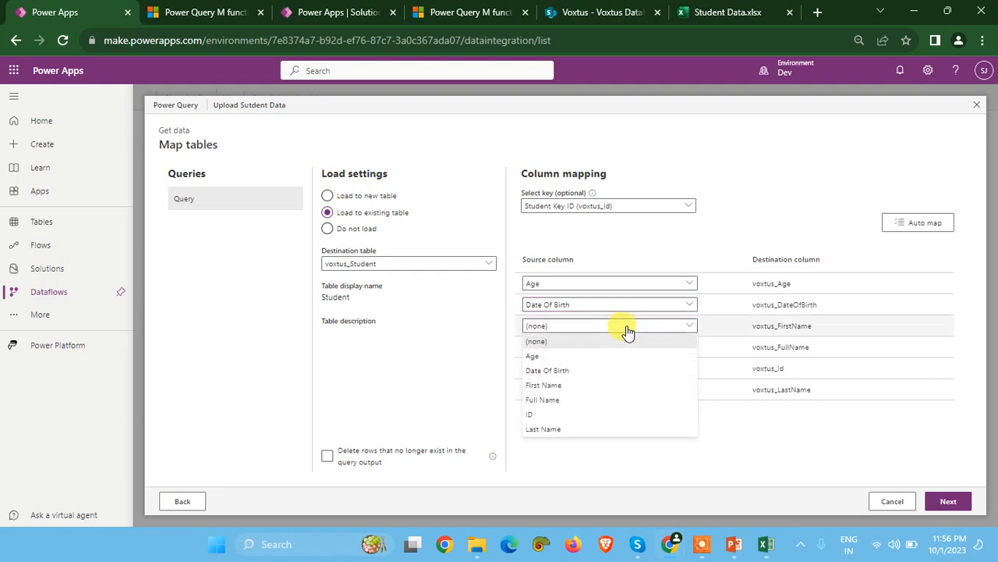
left_click(559, 387)
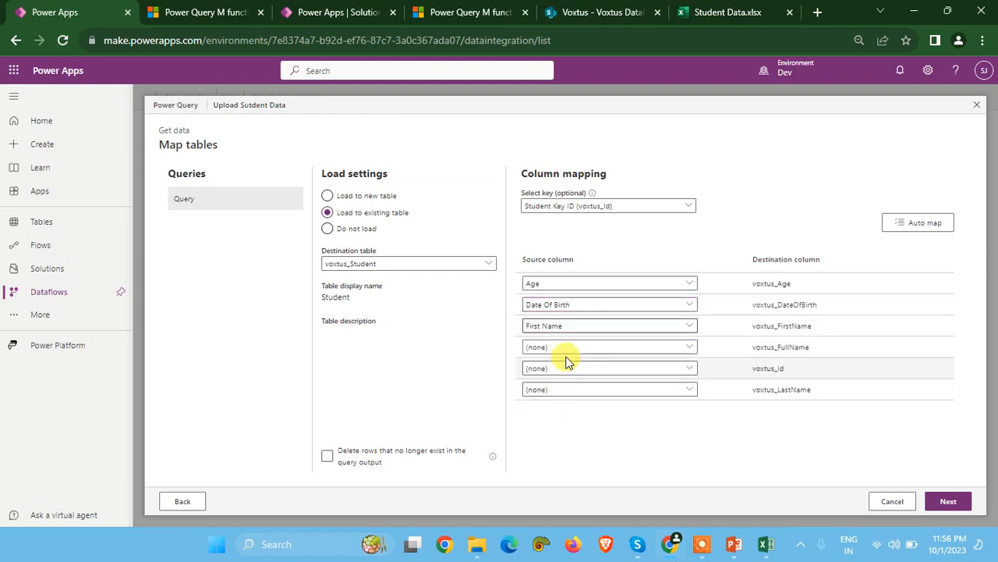
- Map the source columns Full Name, ID and Last Name to voxtus_FullName, voxtus_Id and voxtus_LastName
left_click(569, 349)
left_click(559, 421)
left_click(586, 373)
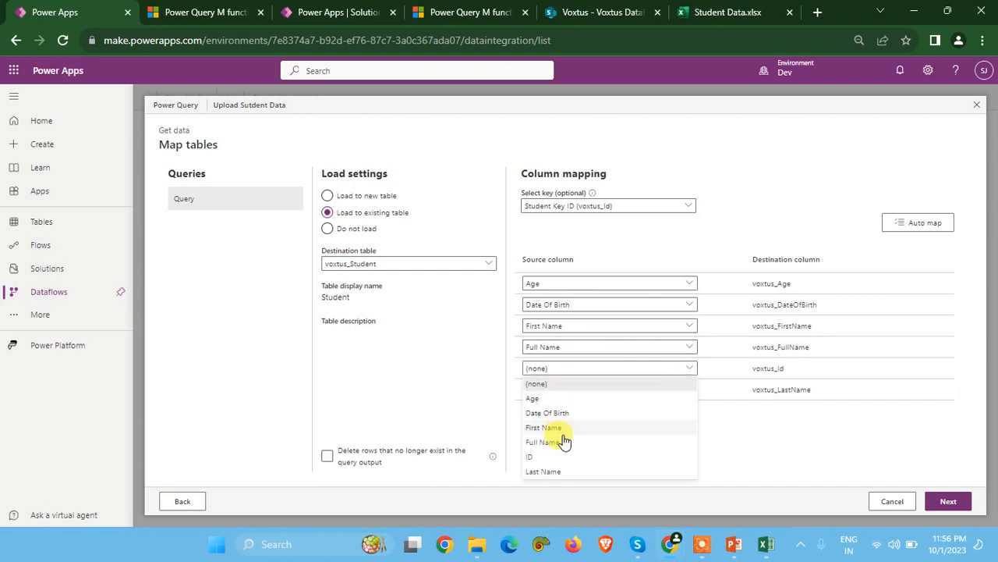
left_click(562, 458)
left_click(613, 389)
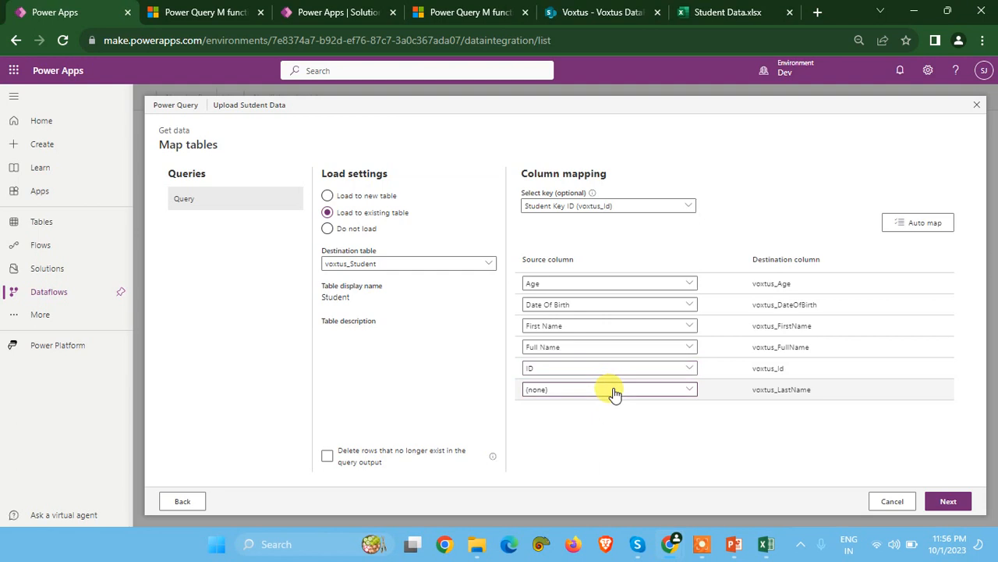
scroll(568, 442, "down", 2)
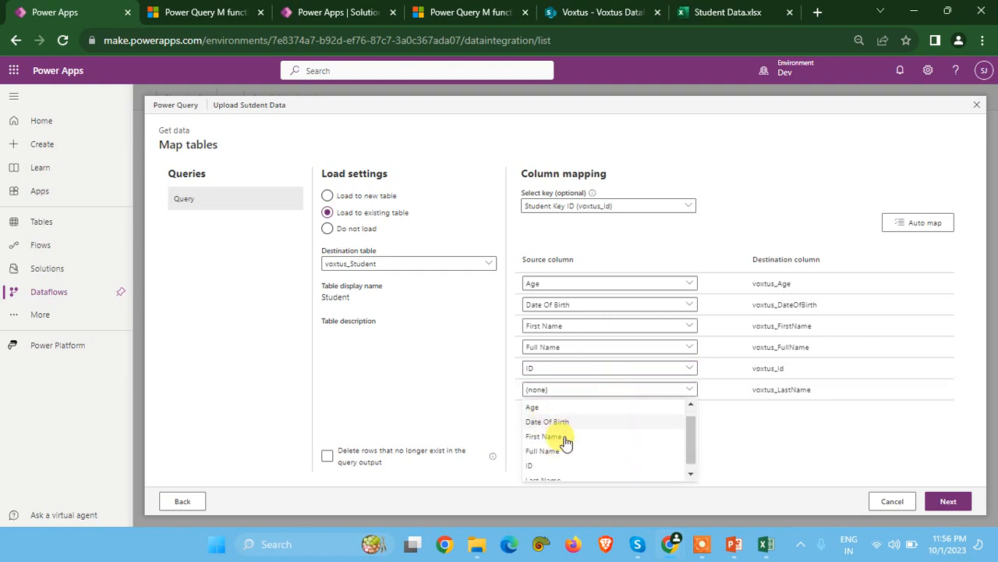
left_click(568, 476)
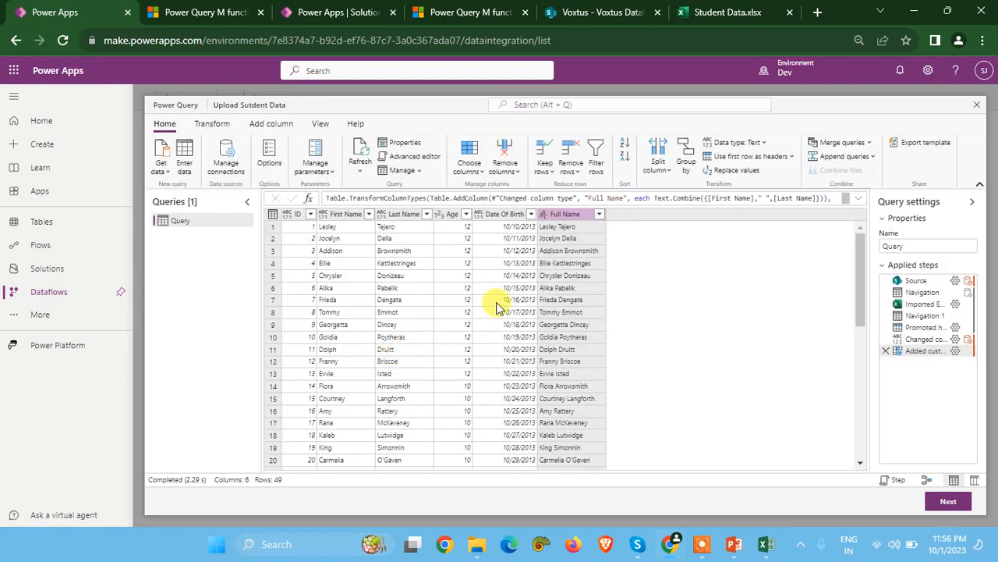
- In the query, change the Date Of Birth column's type to Date and proceed through the table mapping
left_click(503, 216)
right_click(503, 216)
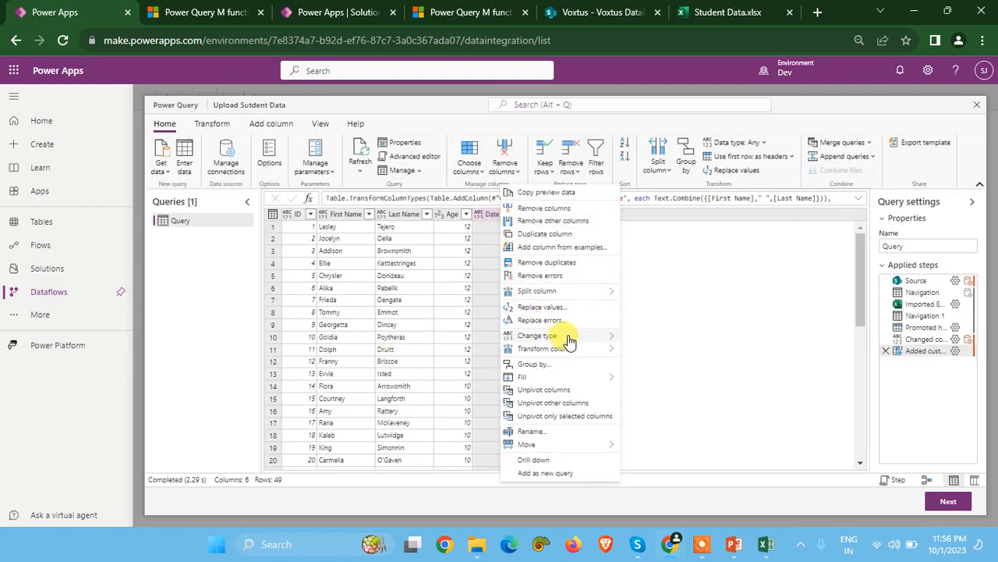
mouse_move(584, 335)
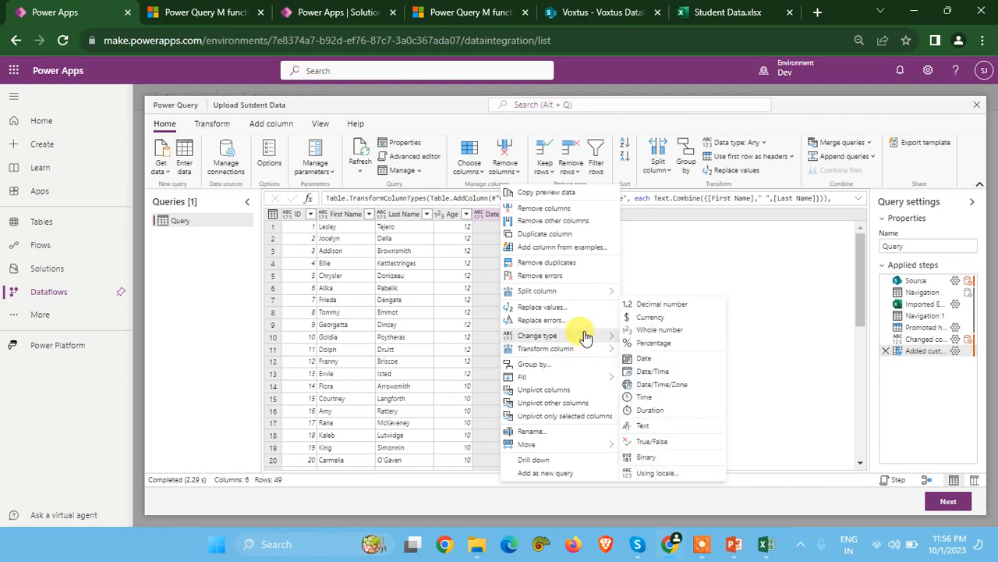
left_click(643, 358)
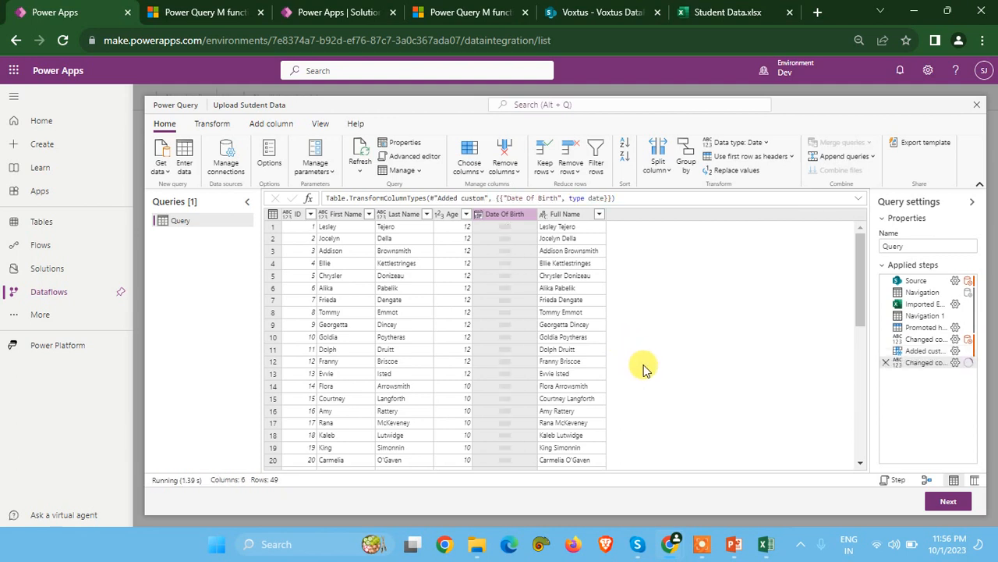
left_click(944, 506)
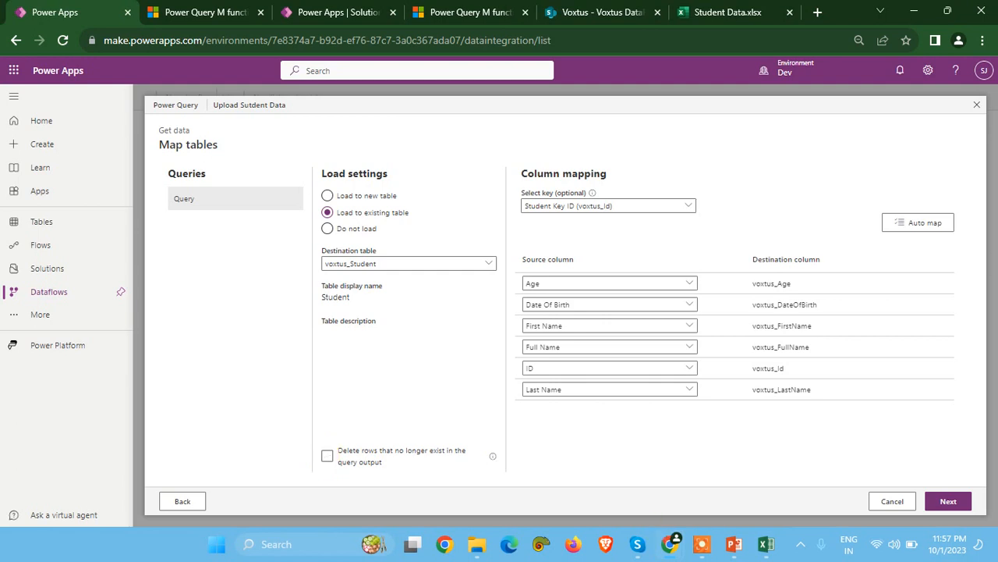
left_click(959, 501)
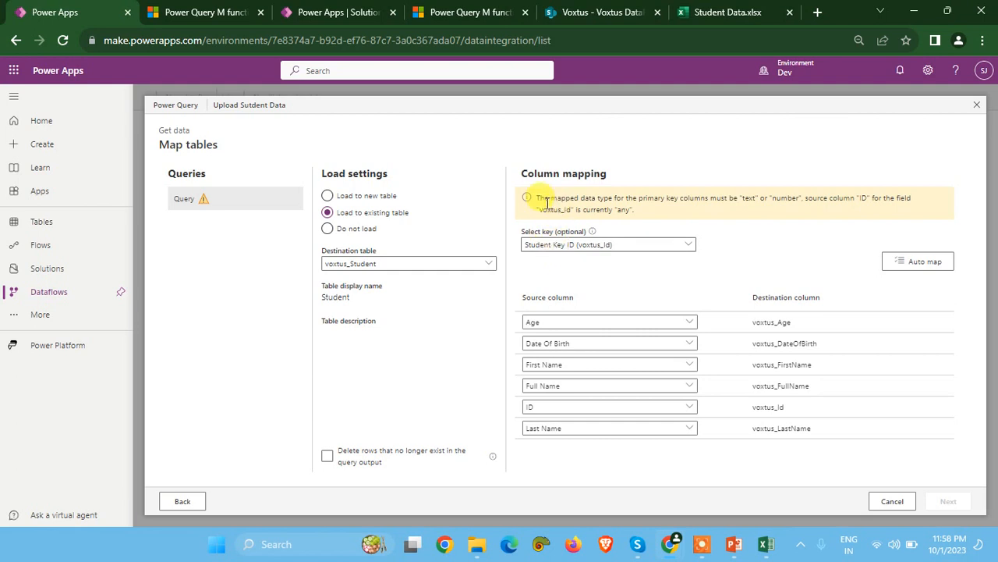
- Return to the query, change the ID column's type to Whole number, and proceed to publish the dataflow
left_click(185, 507)
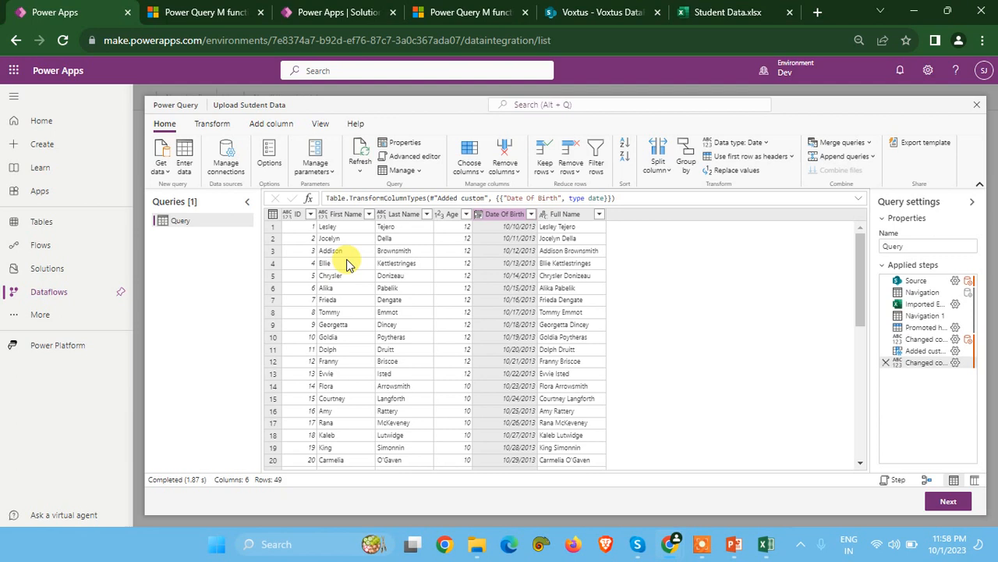
right_click(297, 218)
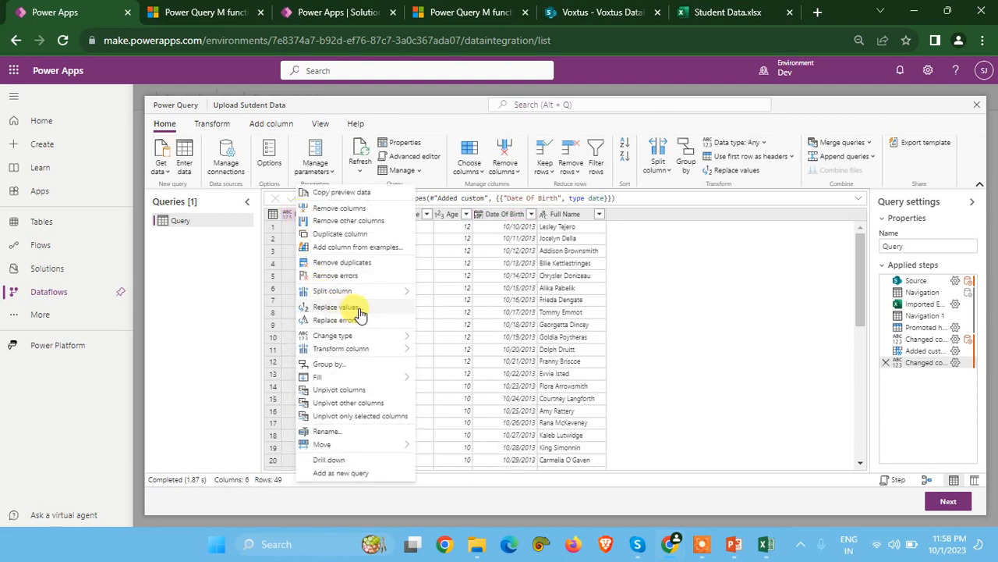
mouse_move(370, 293)
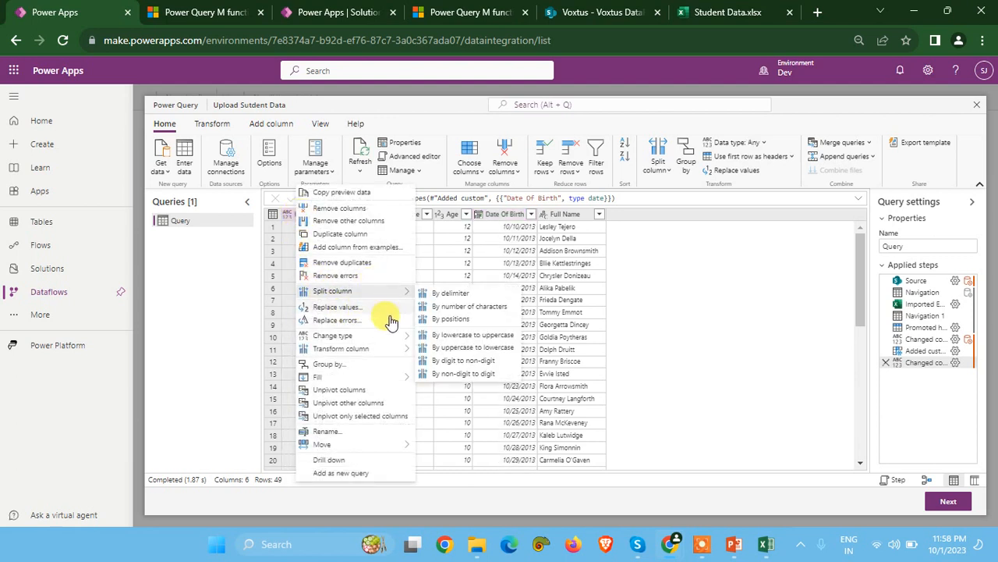
mouse_move(389, 345)
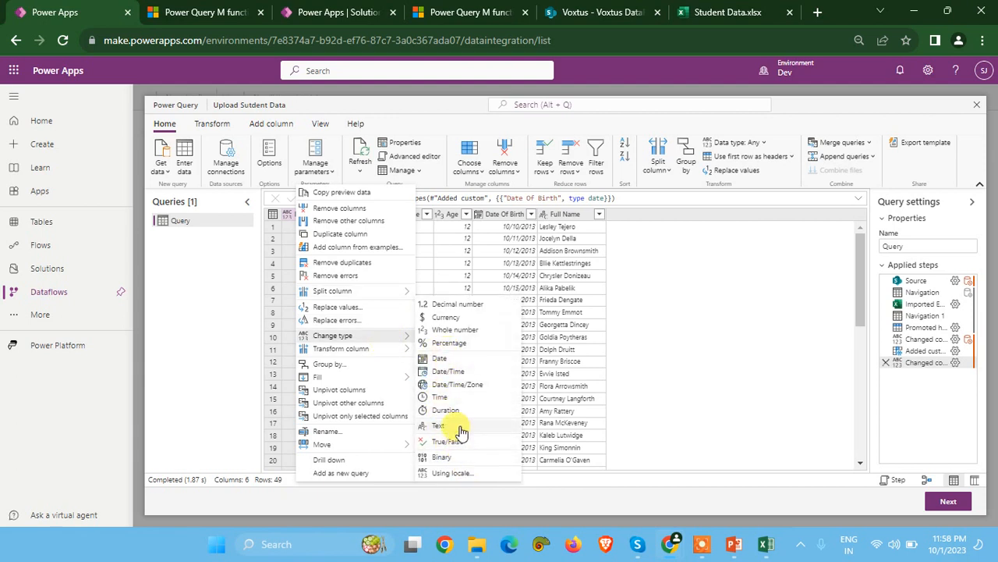
left_click(454, 330)
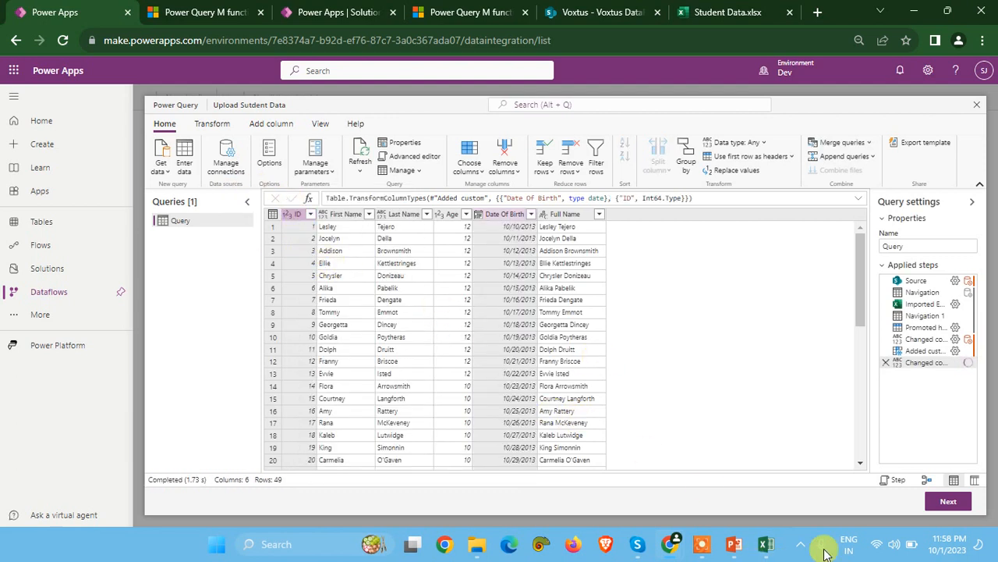
left_click(948, 503)
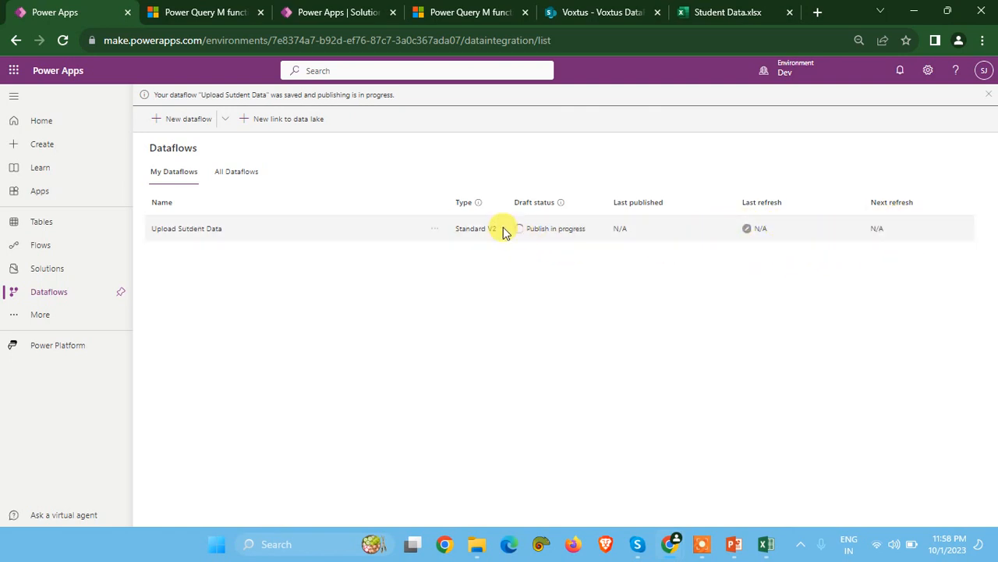
left_click(434, 228)
left_click(628, 300)
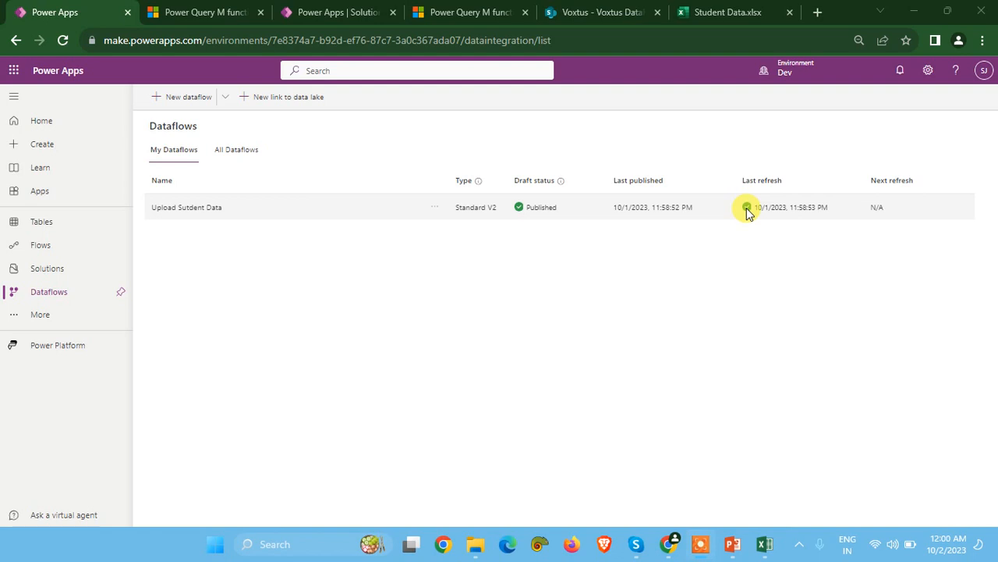
- Open the Student table in the solution and show its columns and data in the full editing grid
left_click(294, 9)
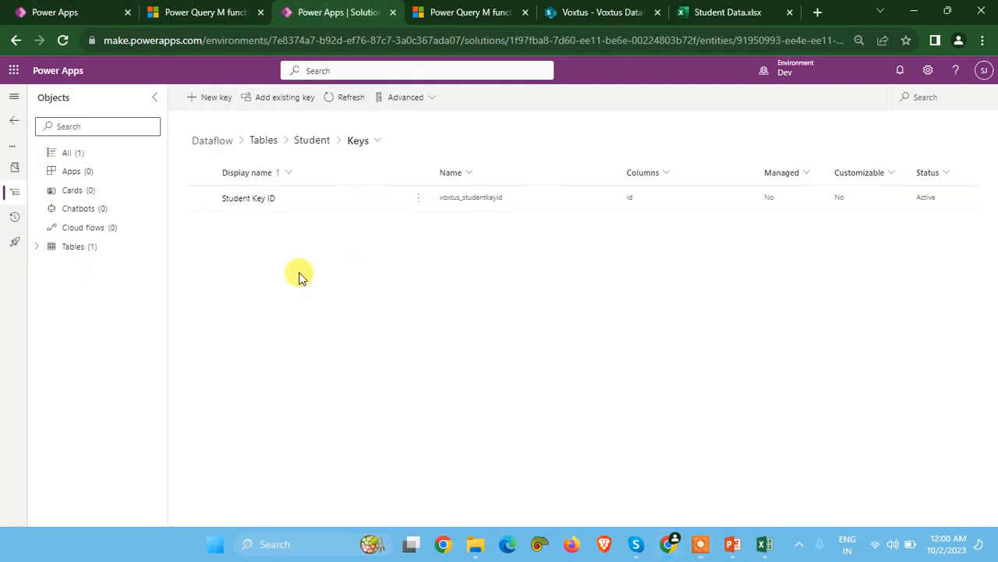
left_click(306, 147)
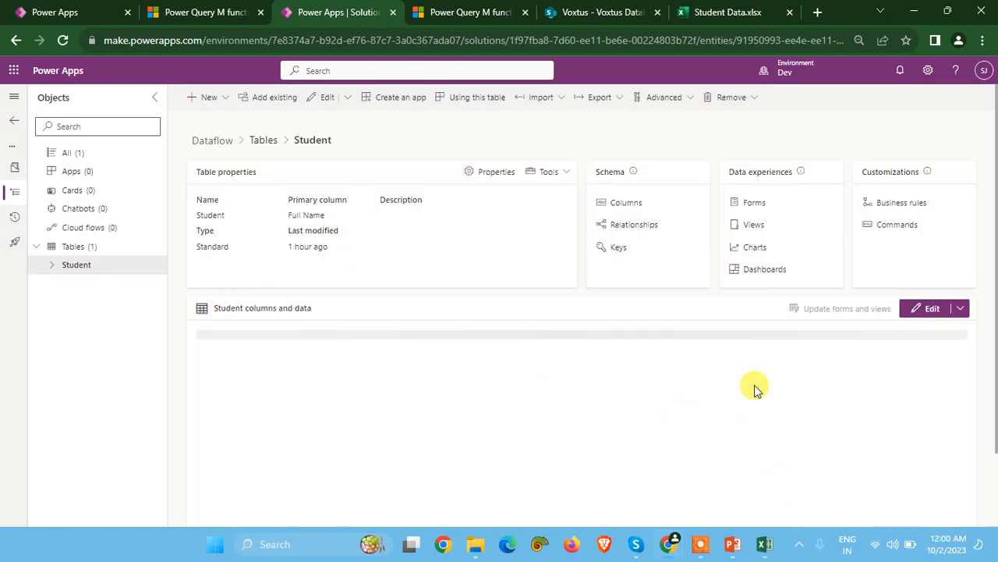
left_click(929, 309)
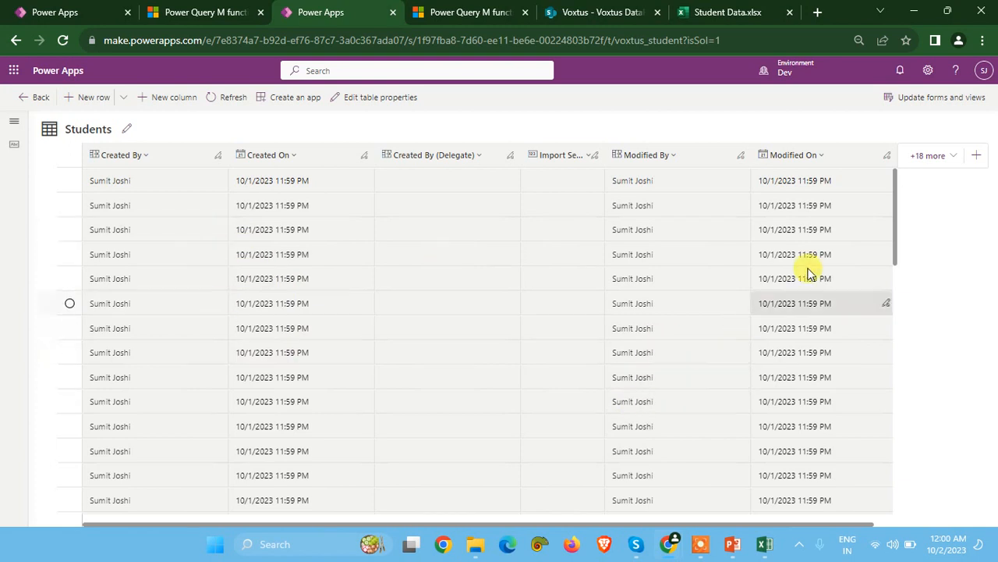
- In the Students grid's column selection, clear all shown columns and select Full Name, First Name and Last Name
left_click(950, 157)
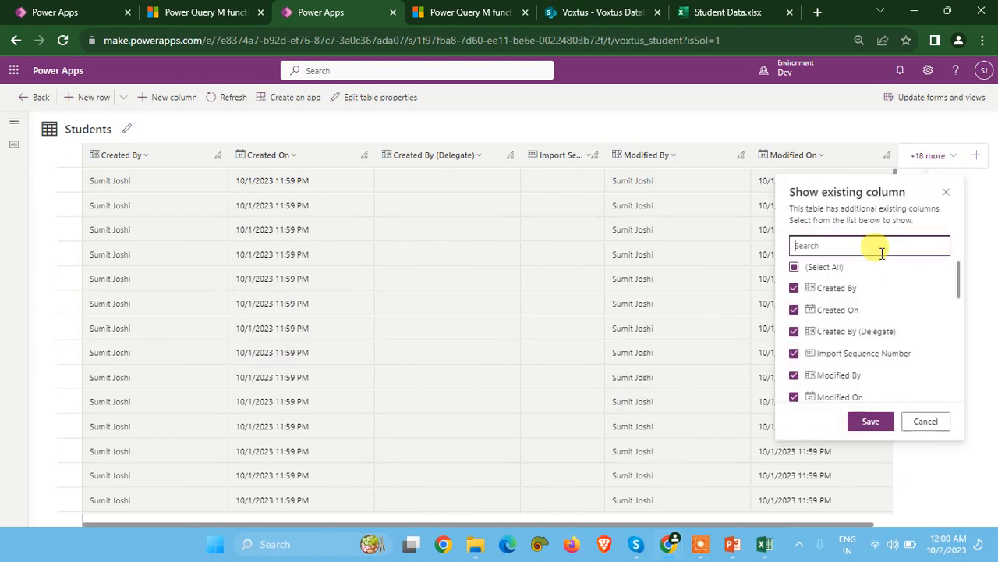
left_click(808, 245)
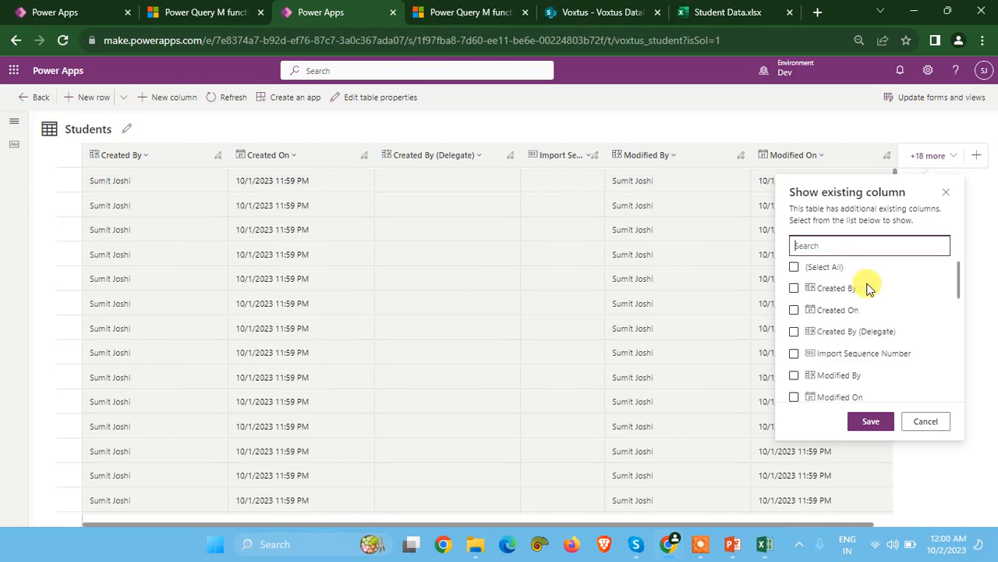
type("Full")
left_click(794, 267)
left_click(940, 246)
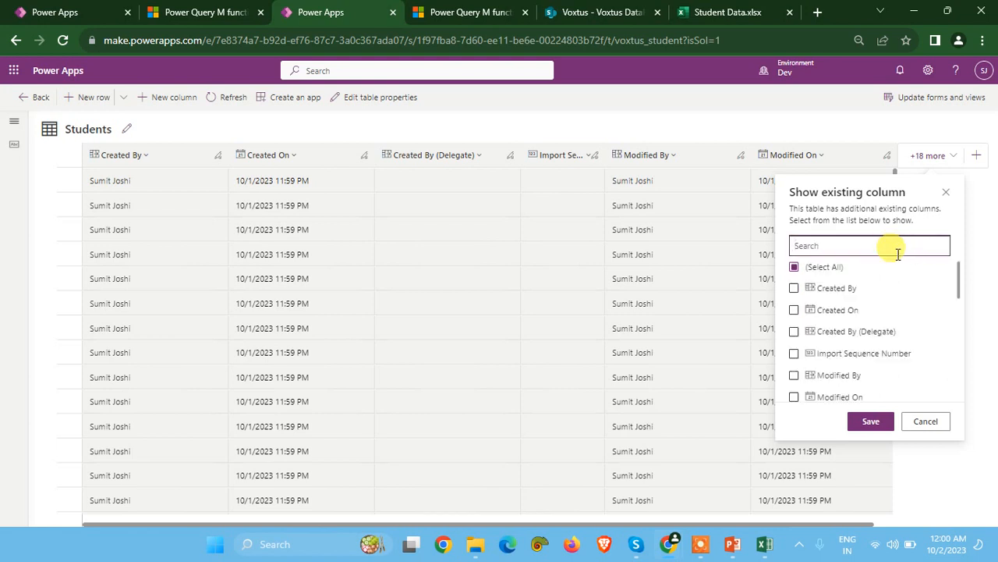
type("name")
left_click(794, 267)
left_click(794, 310)
- Add the Age and Date Of Birth columns to the selection and save the grid's column display
left_click(941, 246)
type("age")
left_click(795, 266)
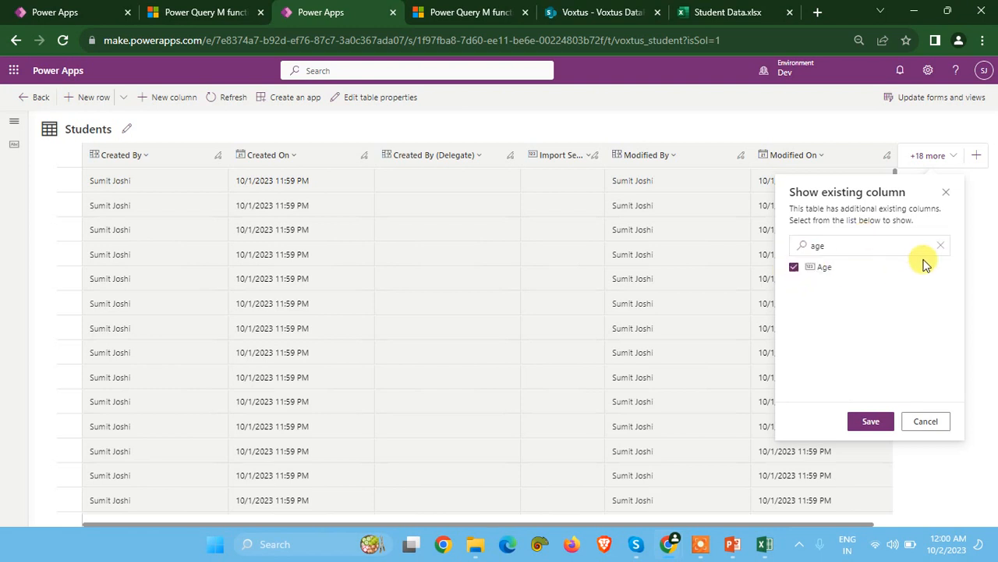
left_click(940, 245)
left_click(855, 246)
type("d")
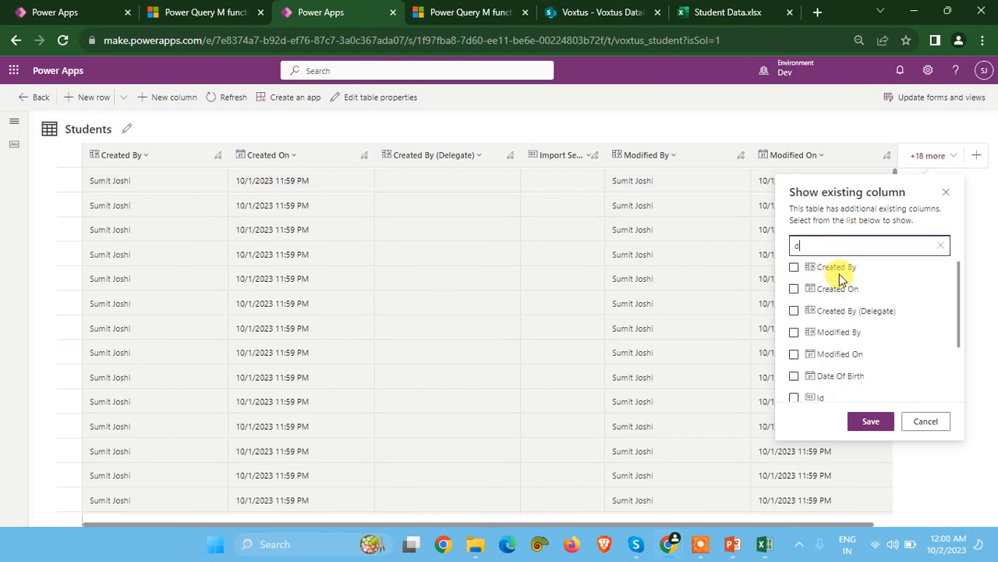
type("d")
key("BackSpace")
type("ate")
left_click(794, 267)
left_click(871, 421)
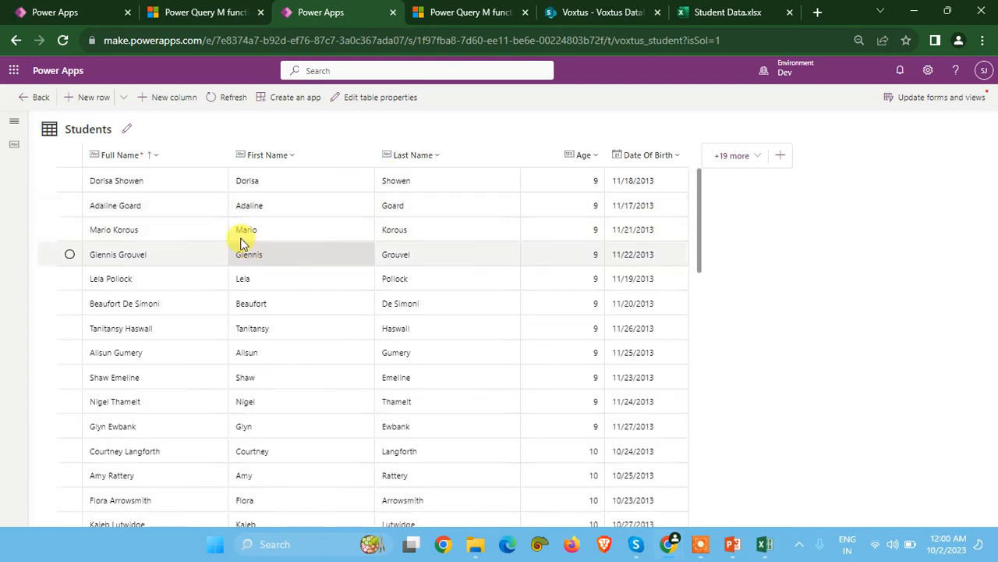
- Look through the loaded Students rows down to the end of the table and return to the first row
scroll(238, 246, "down", 15)
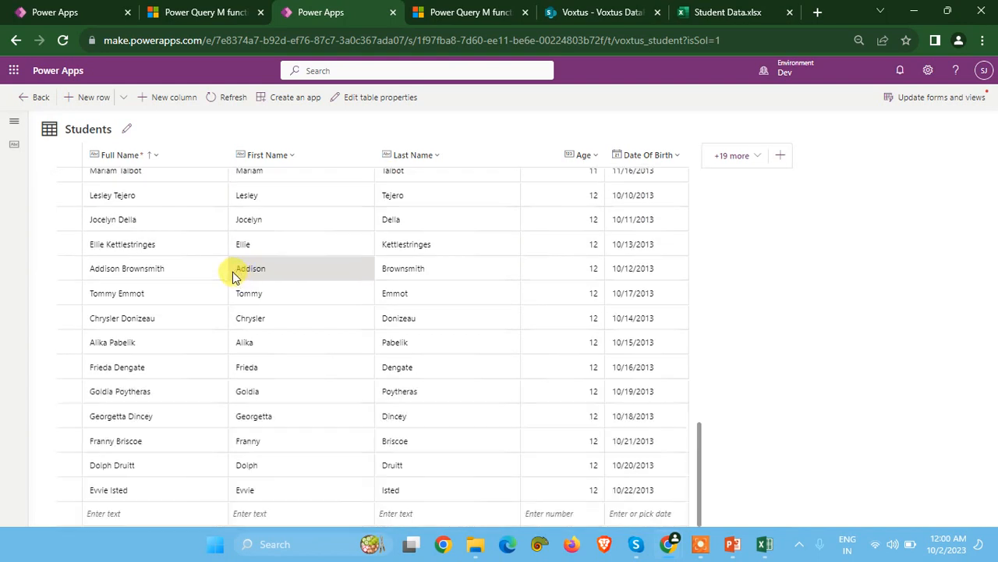
scroll(234, 277, "up", 15)
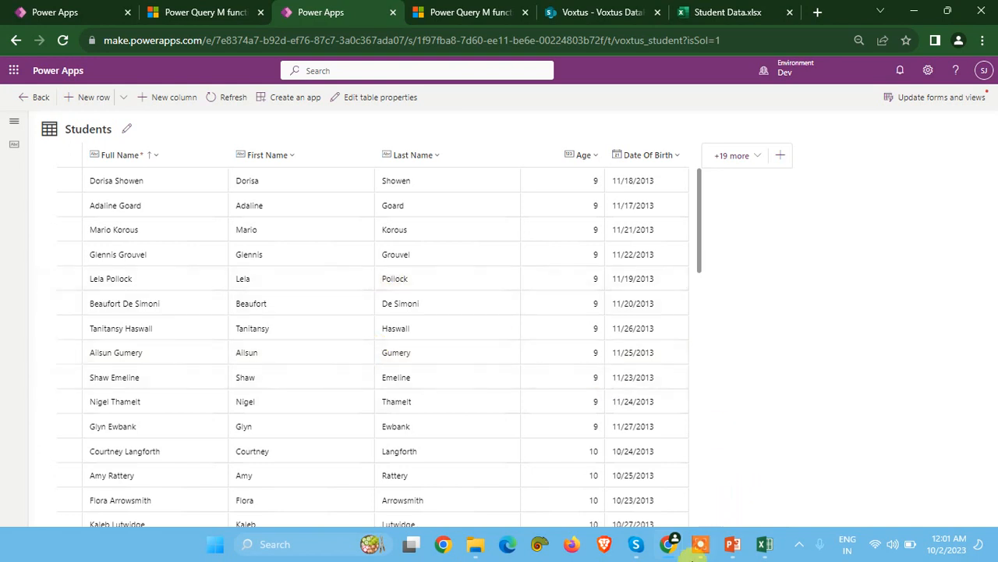
mouse_move(704, 552)
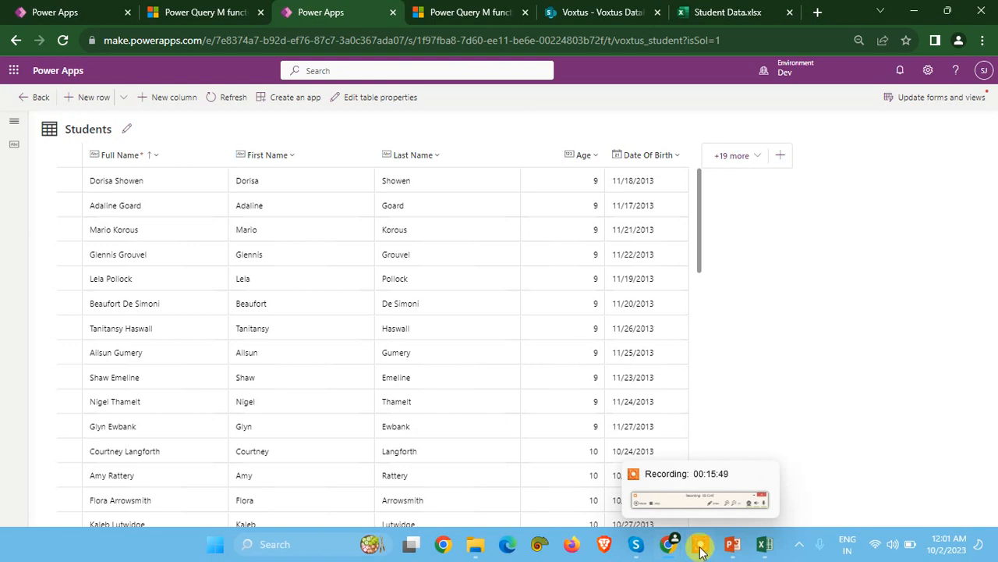
left_click(701, 552)
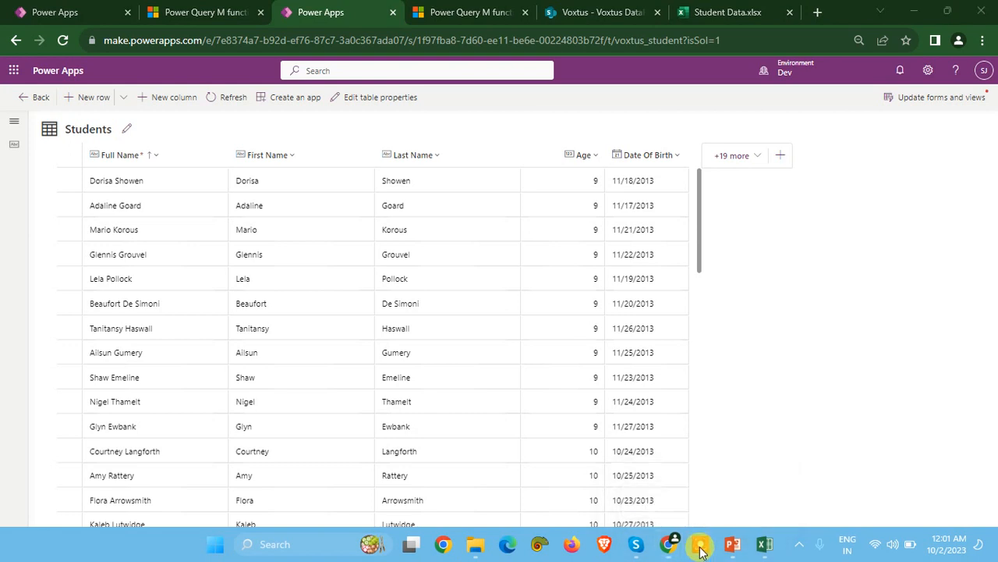
- Switch to the DataFlow.pptx presentation in PowerPoint and show slide 2
mouse_move(731, 546)
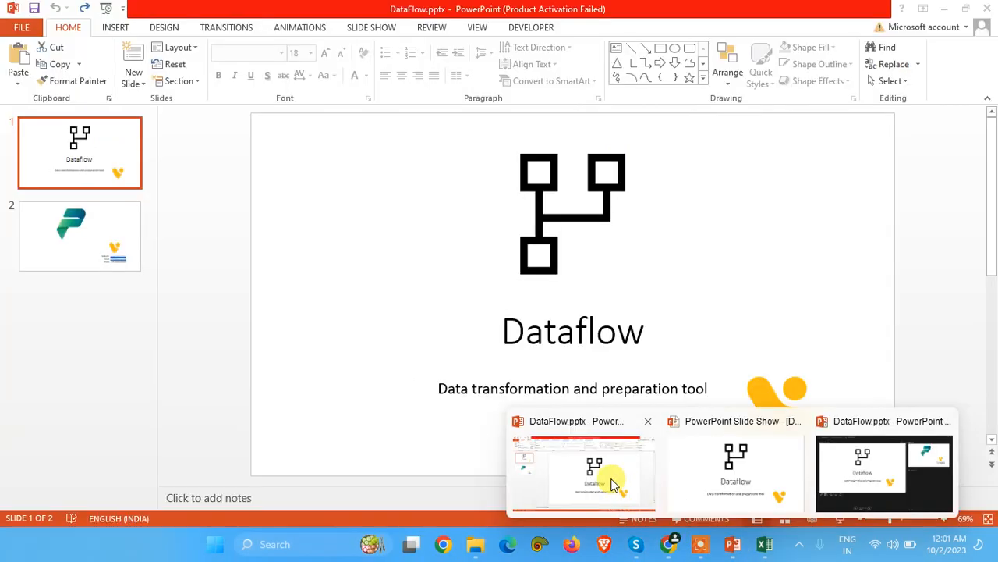
left_click(614, 480)
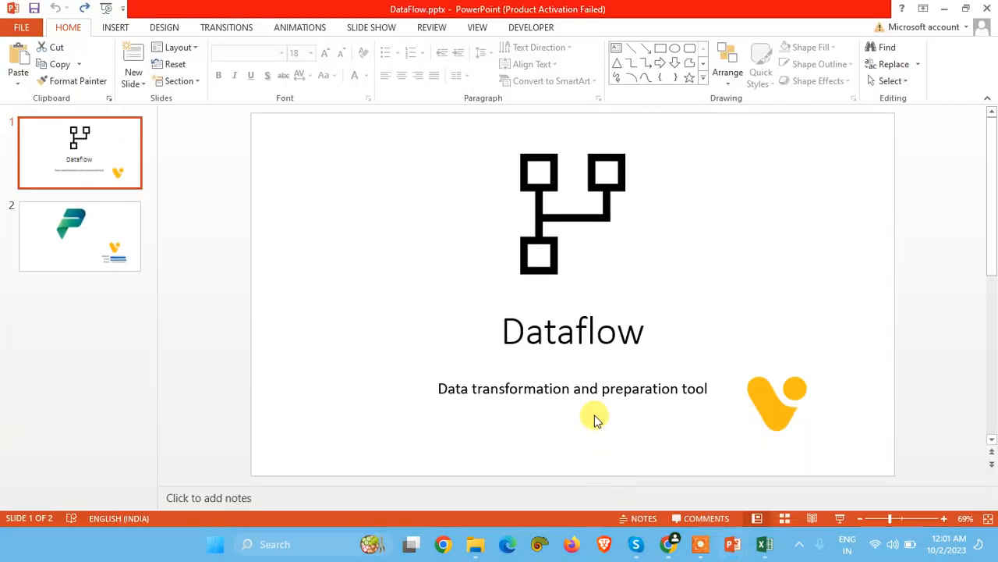
left_click(103, 232)
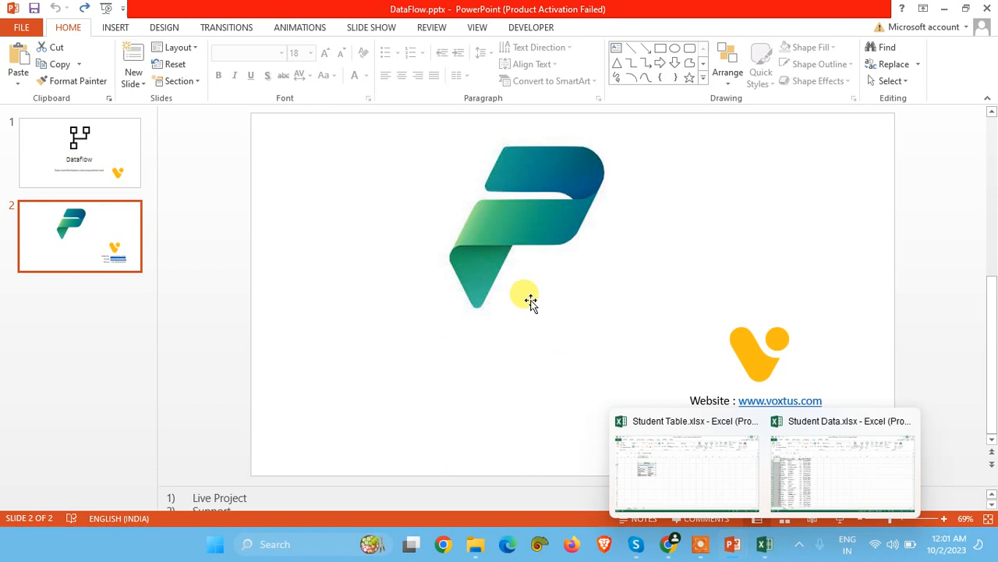